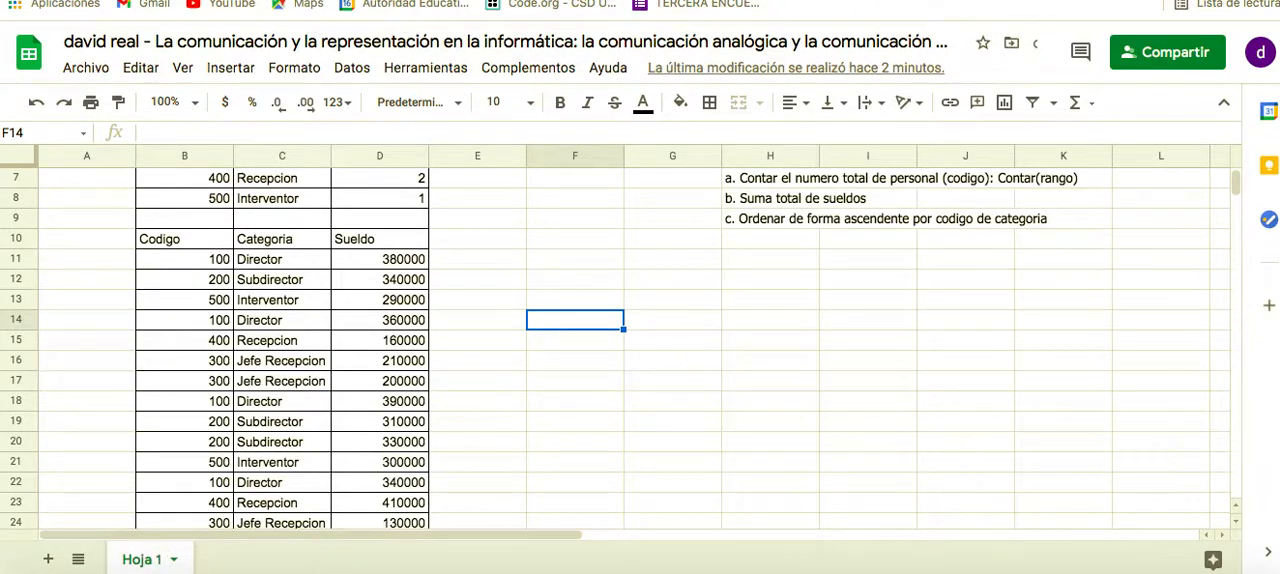
# Switch to the Google Classroom assignment, close the image preview and read through its instructions and the spreadsheet tasks
pyautogui.click(350, 1)
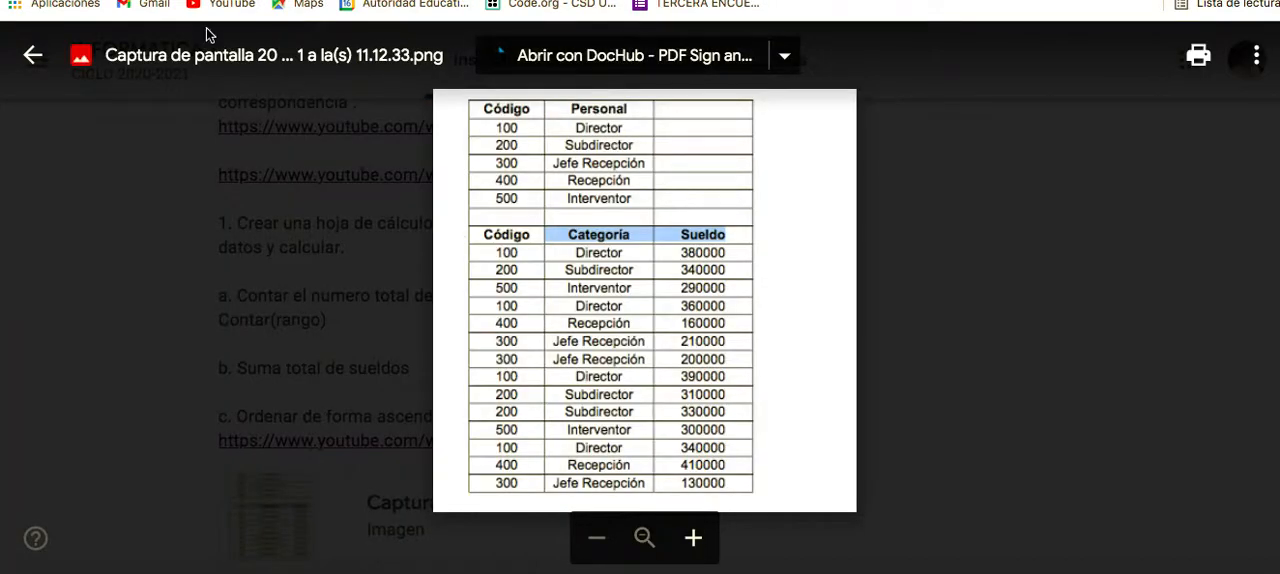
pyautogui.click(41, 72)
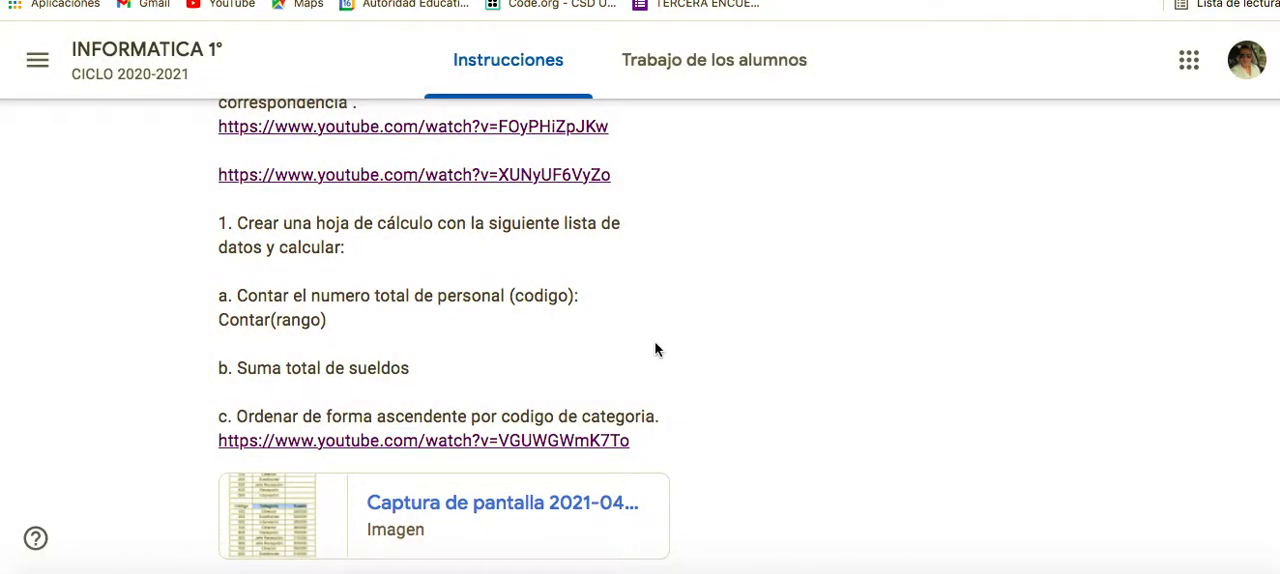
pyautogui.scroll(5, 860, 316)
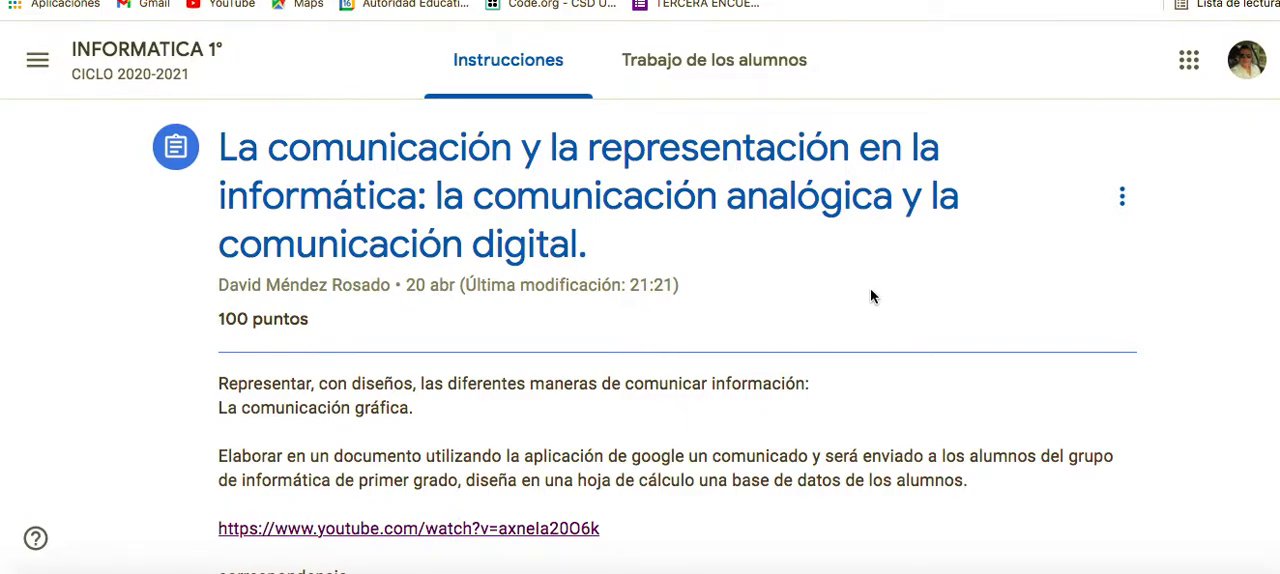
pyautogui.scroll(-3, 870, 290)
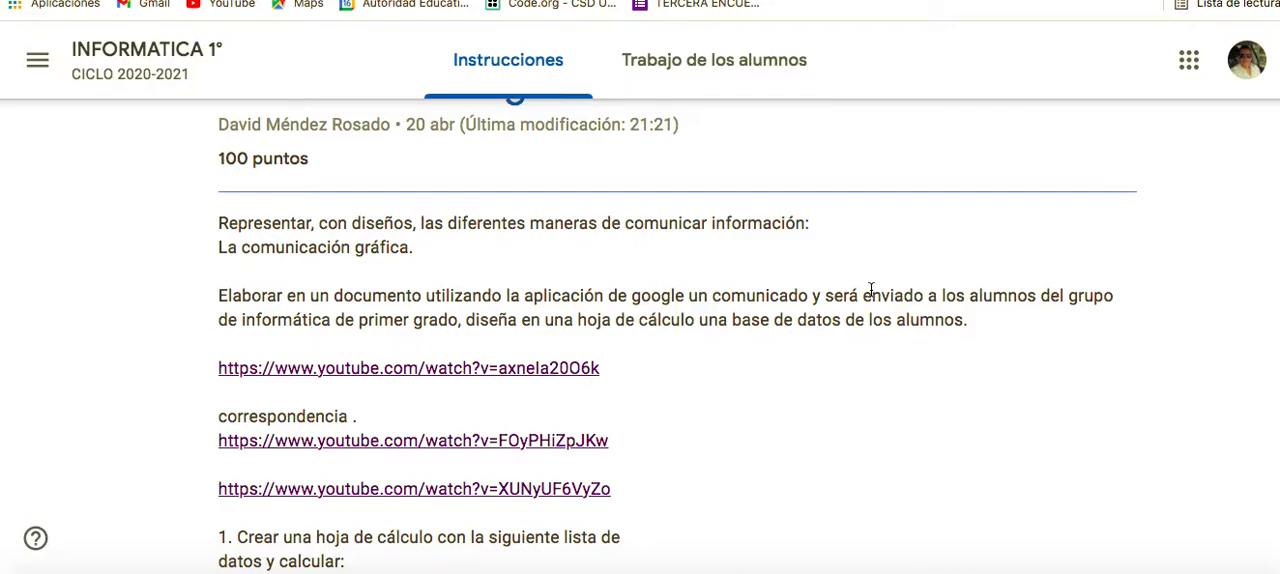
pyautogui.scroll(-3, 894, 415)
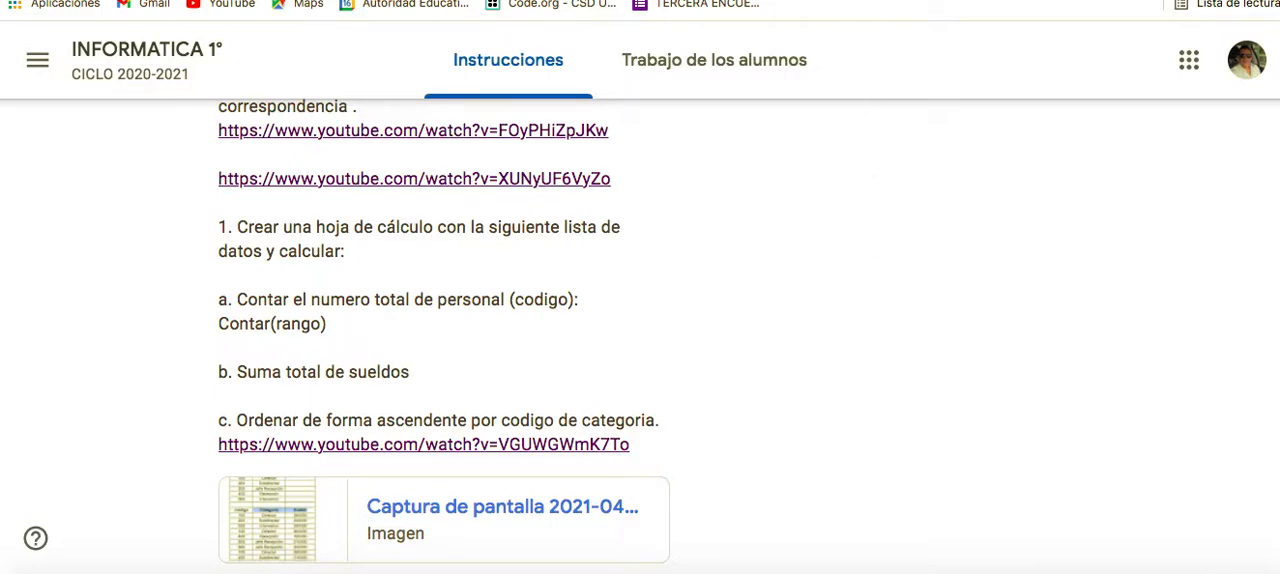
# Return to the spreadsheet in Google Sheets, set its zoom to 125% and review the Personal and Sueldo tables
pyautogui.hotkey('ctrl', 'Tab')
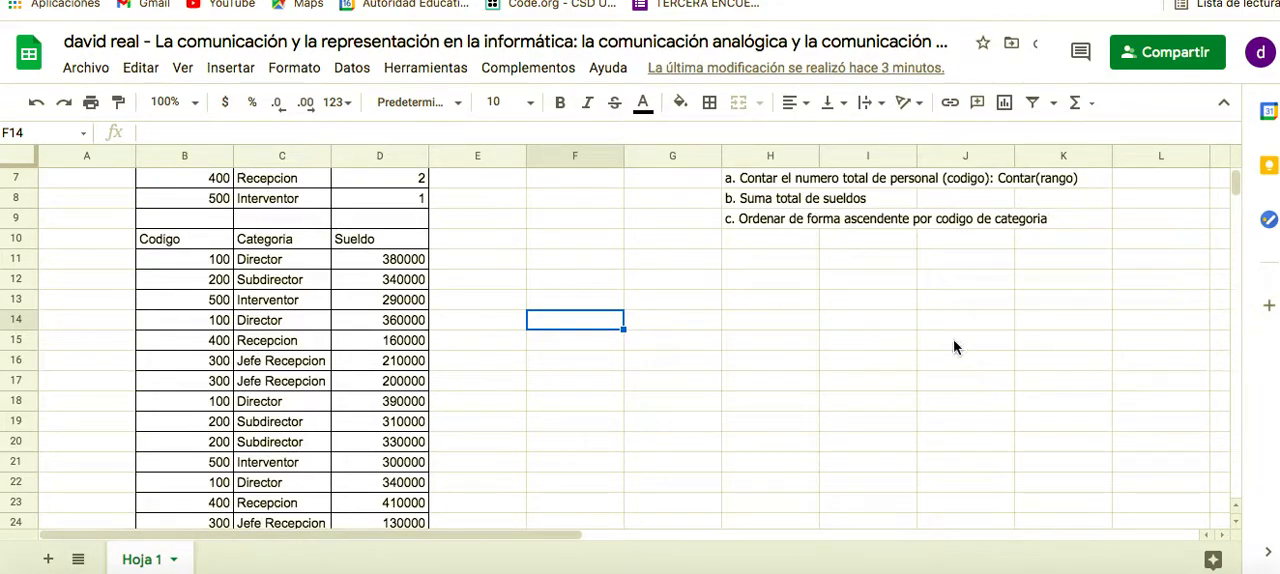
pyautogui.scroll(3, 948, 345)
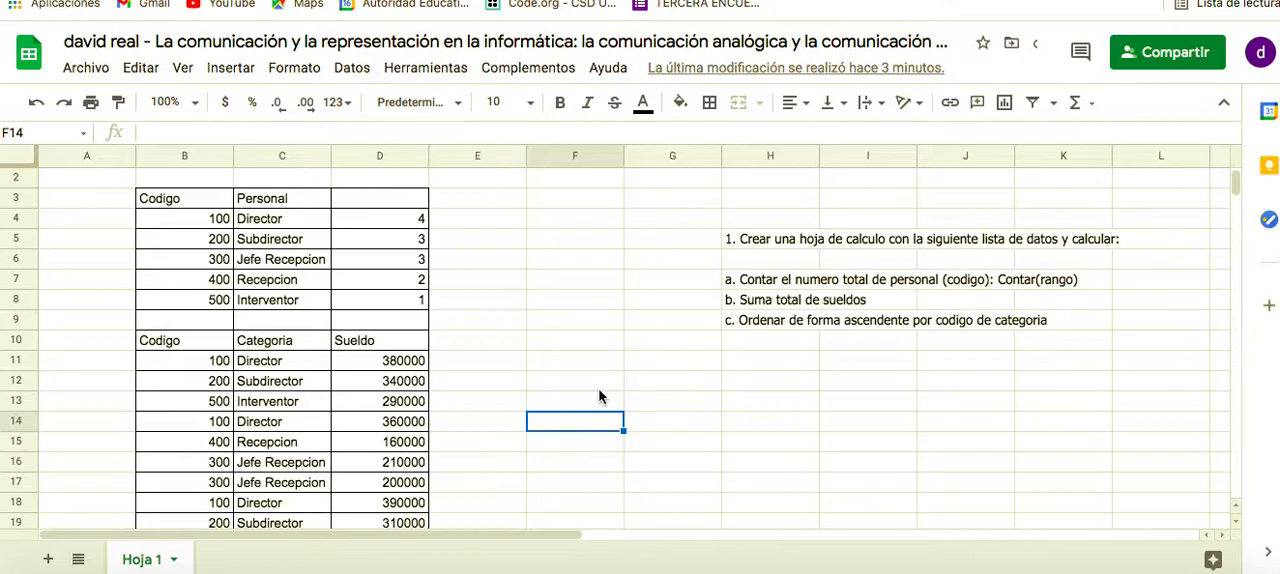
pyautogui.click(197, 106)
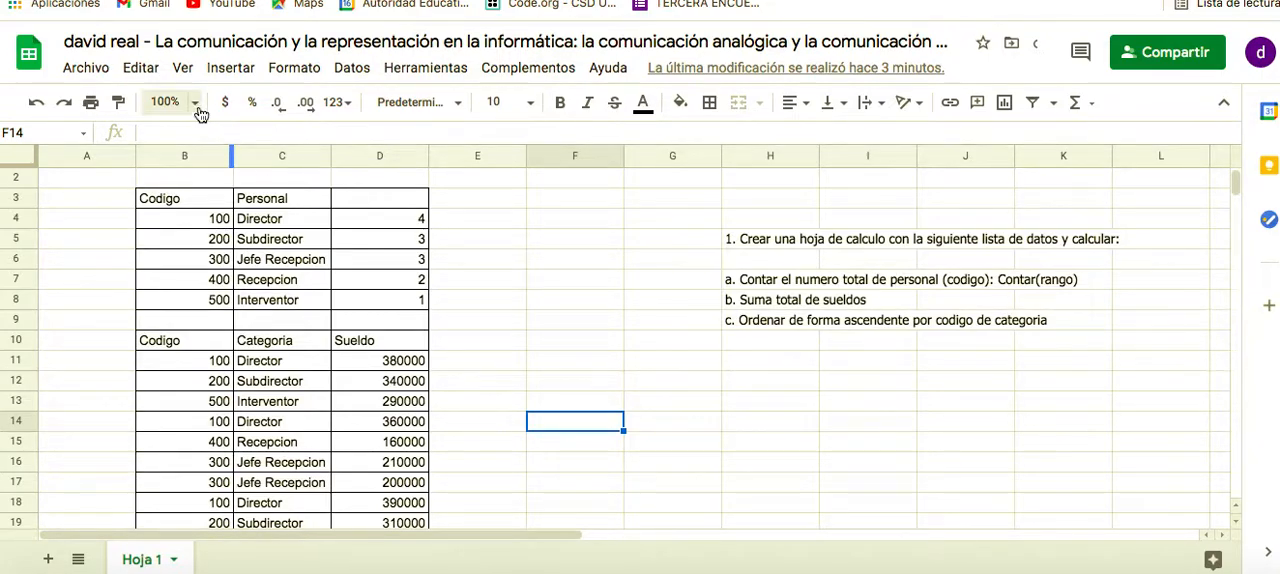
pyautogui.click(183, 266)
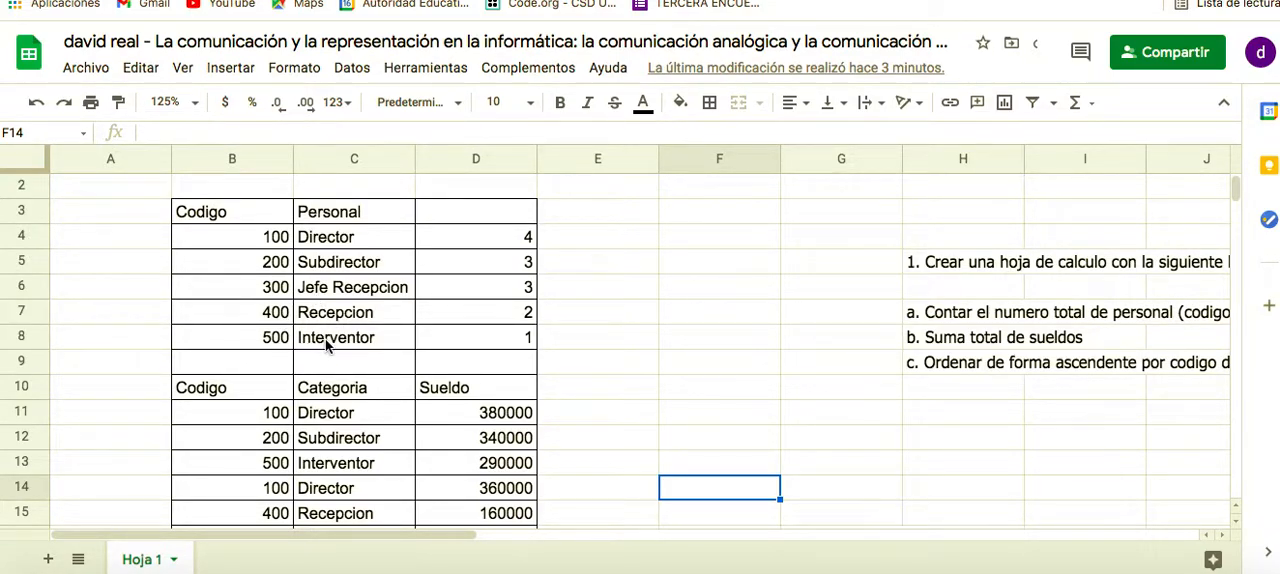
pyautogui.scroll(-2, 325, 385)
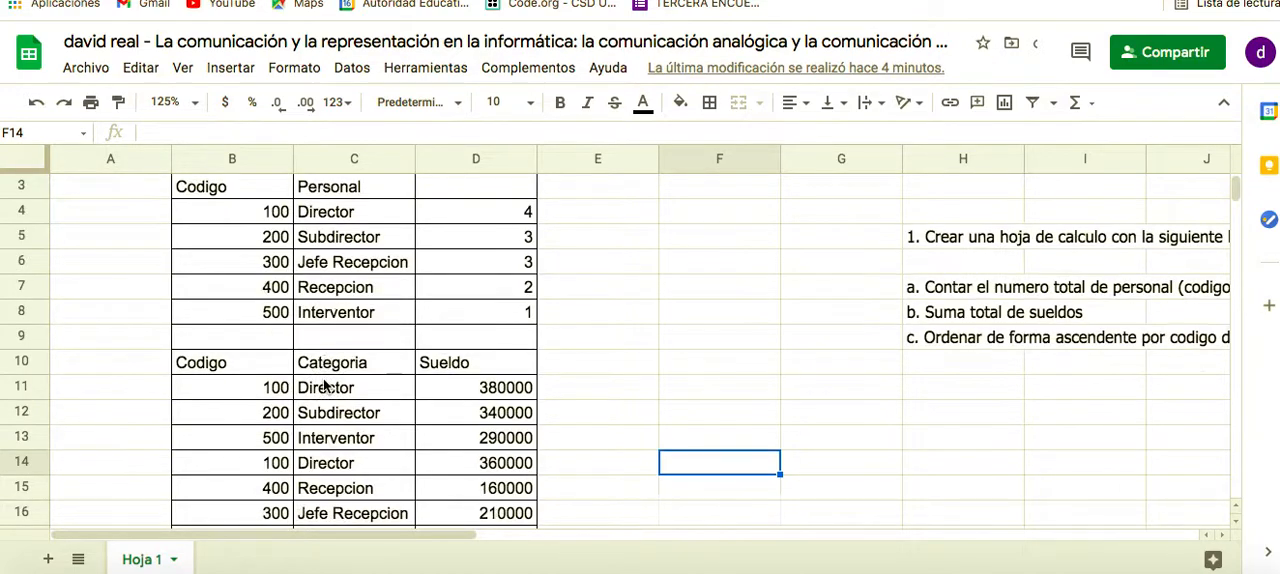
pyautogui.scroll(-1, 325, 385)
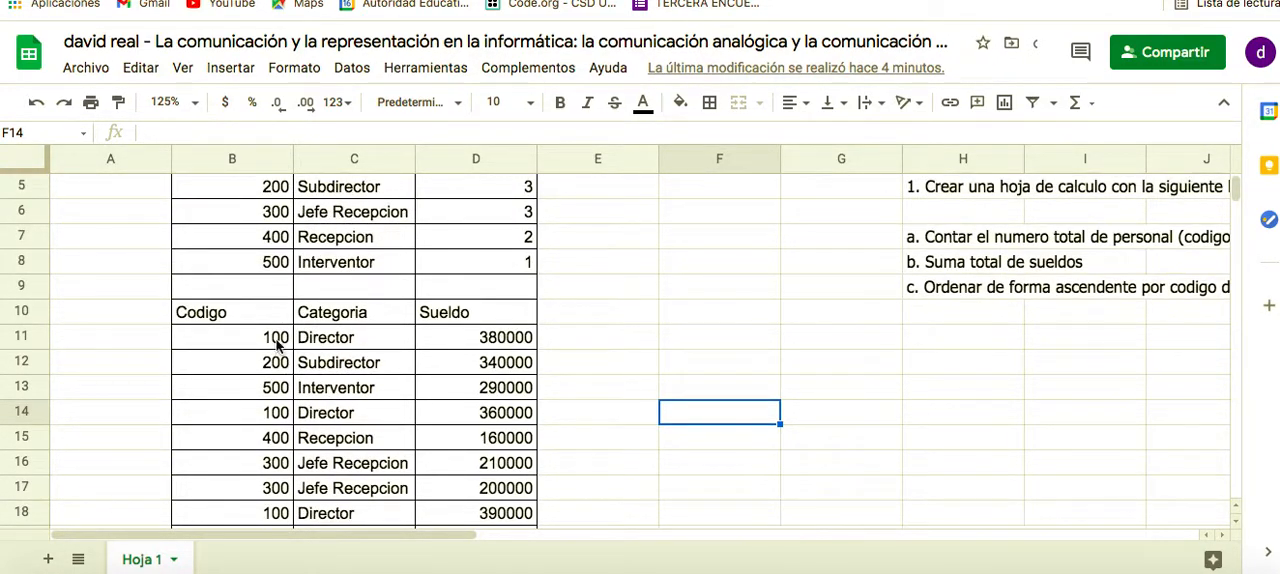
pyautogui.scroll(-2, 373, 362)
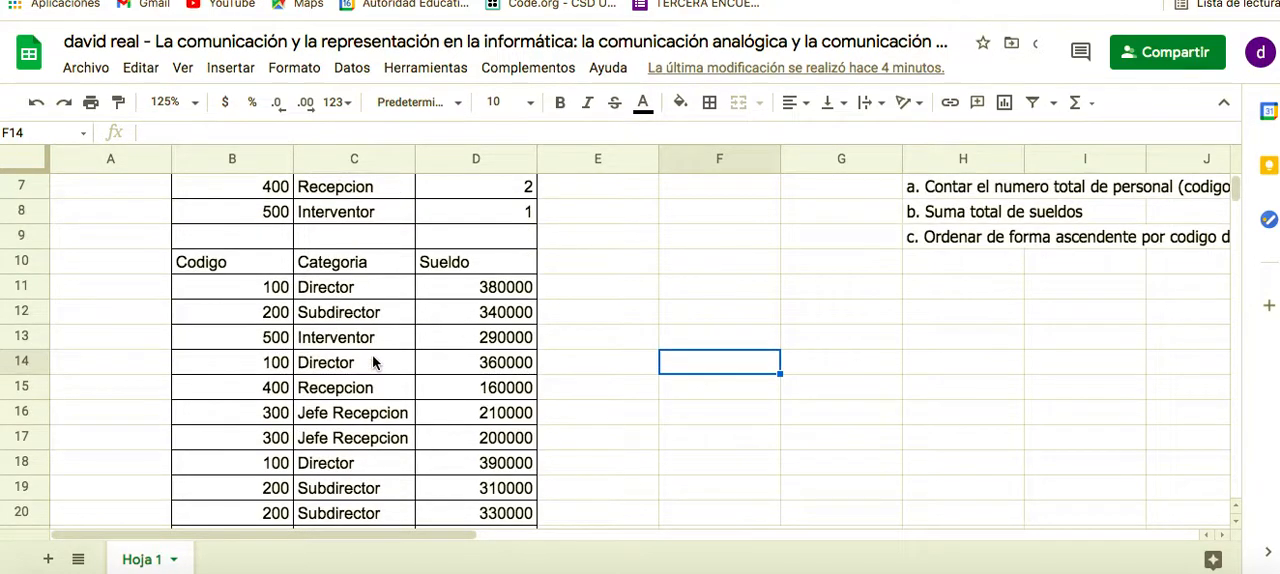
pyautogui.scroll(-3, 373, 362)
pyautogui.scroll(1, 373, 362)
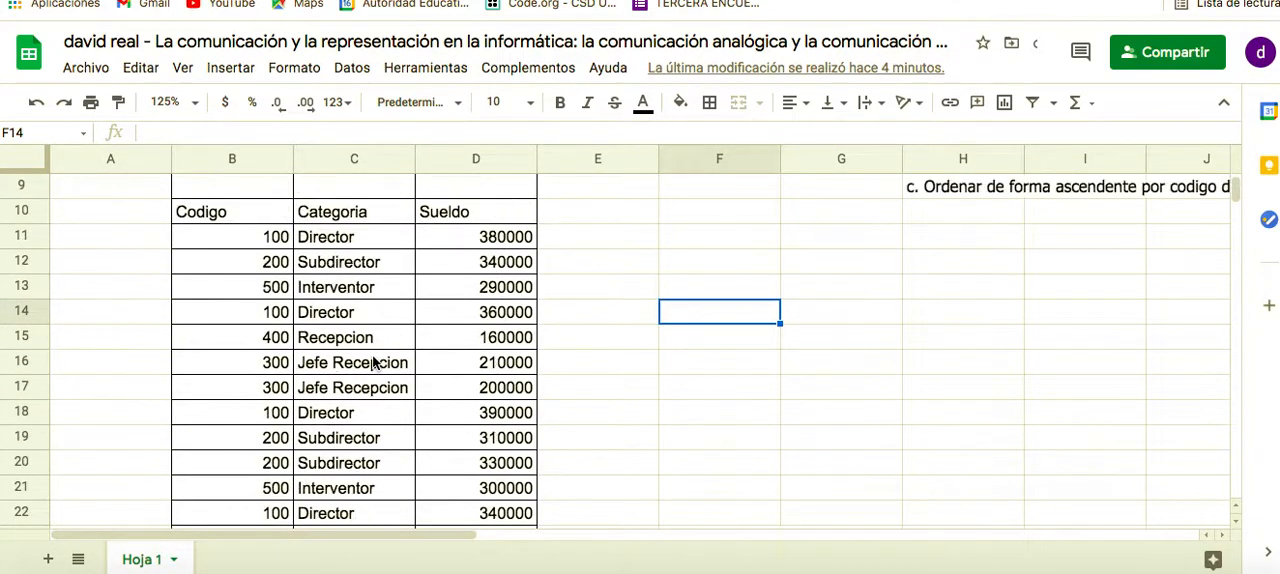
# In the Google Classroom assignment, open the attached screenshot, examine the source data tables and close the preview
pyautogui.click(272, 1)
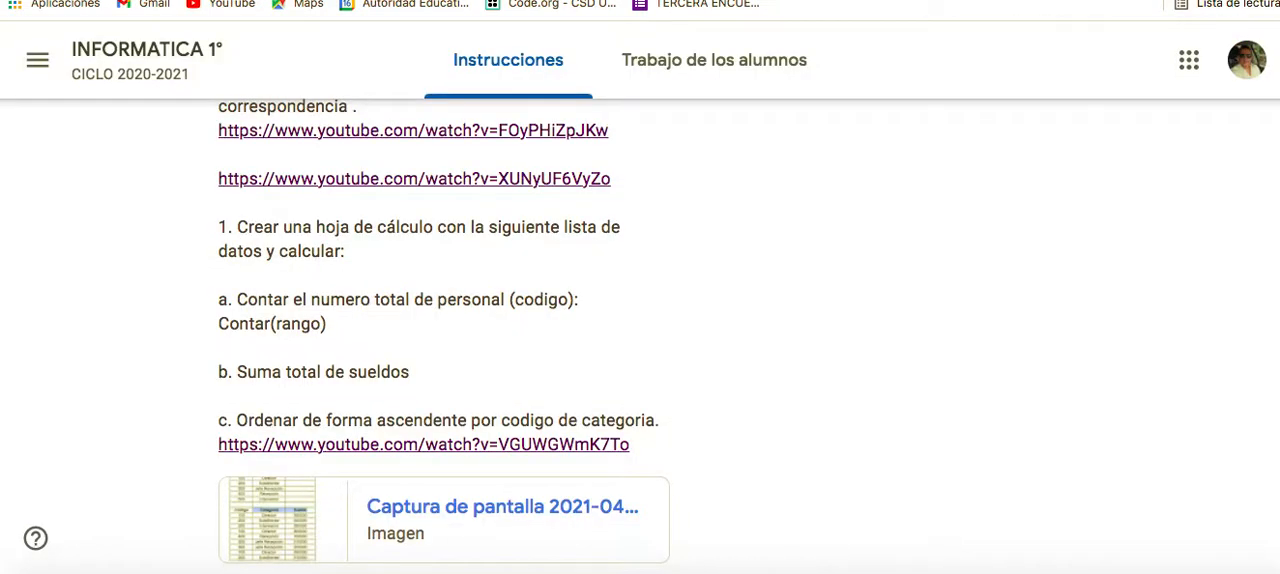
pyautogui.scroll(-3, 608, 450)
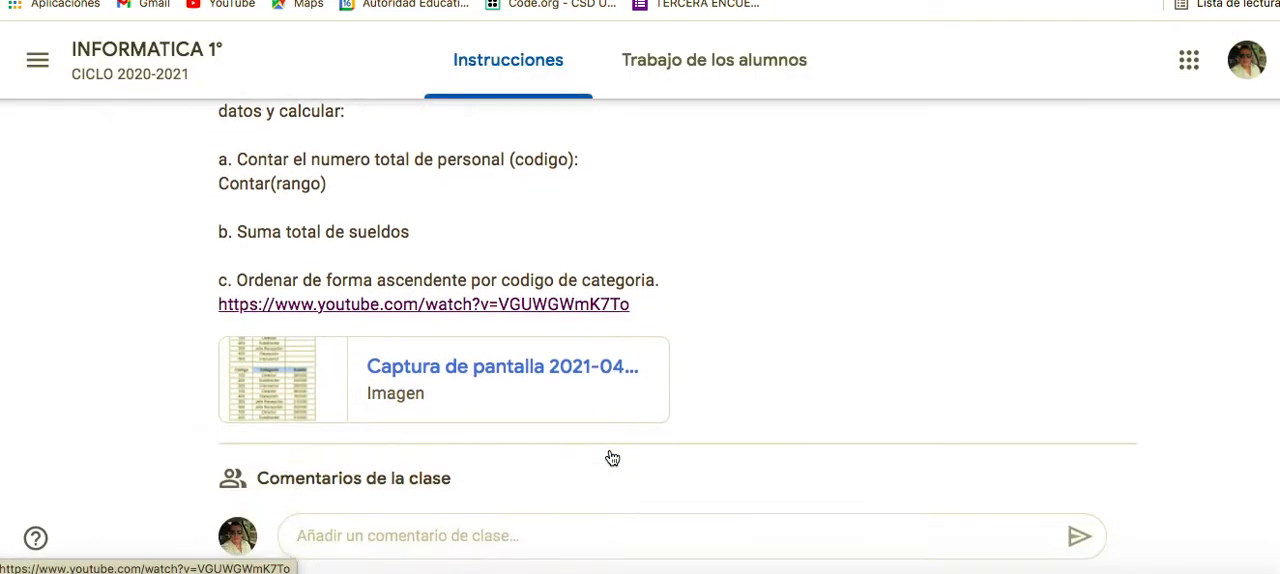
pyautogui.click(283, 398)
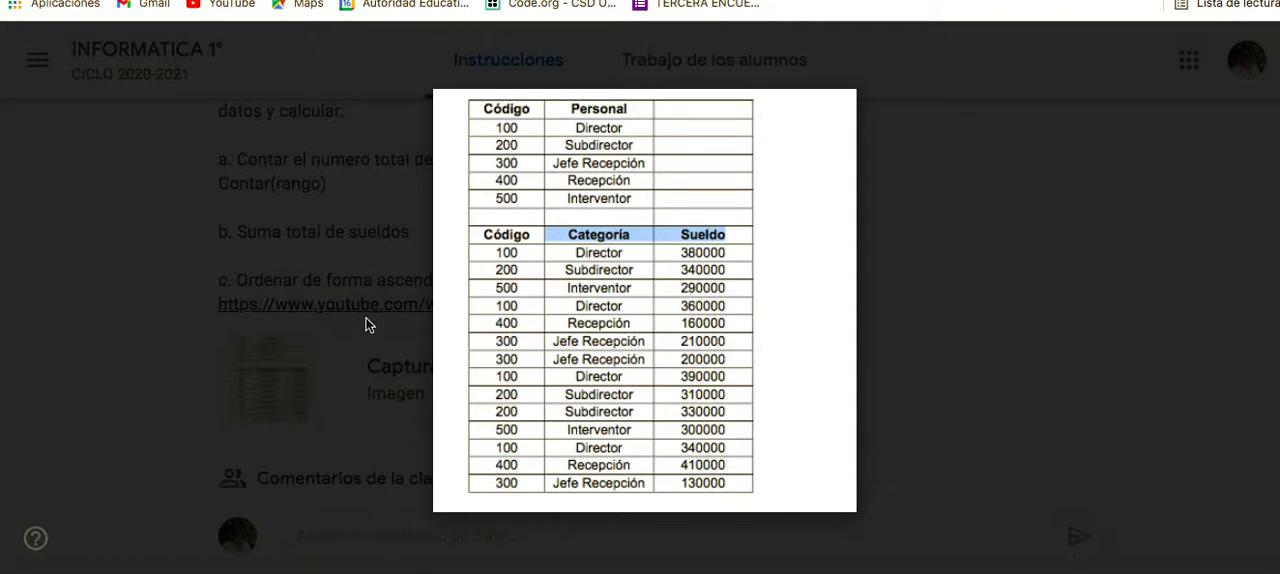
pyautogui.click(27, 64)
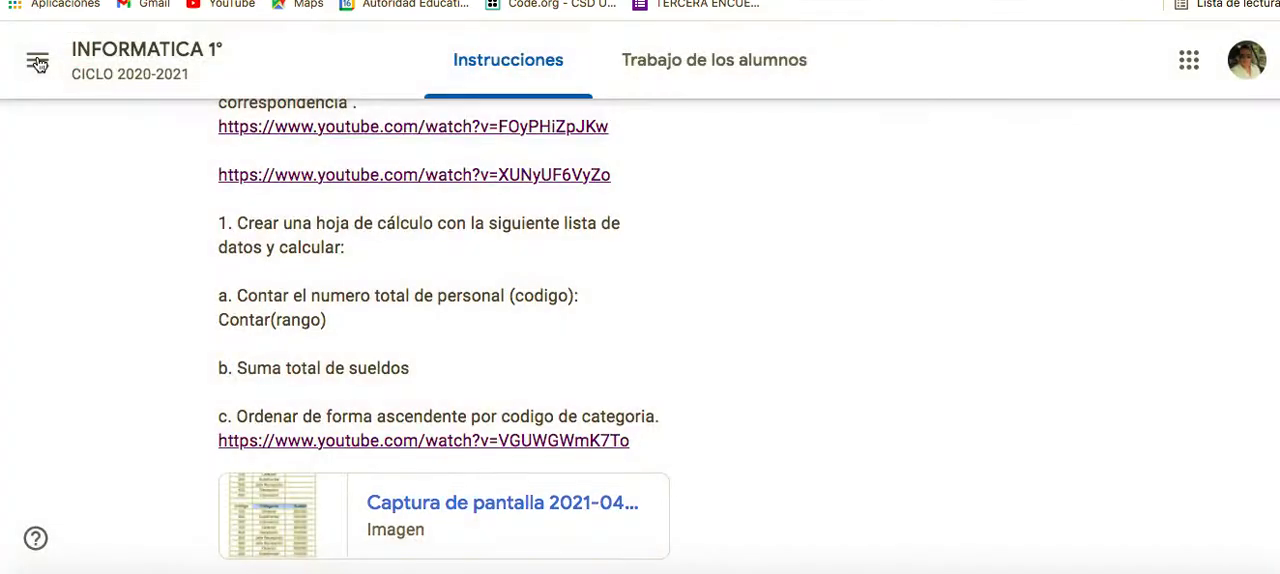
# Switch back to Google Sheets and read the three calculation tasks written beside the tables
pyautogui.click(775, 0)
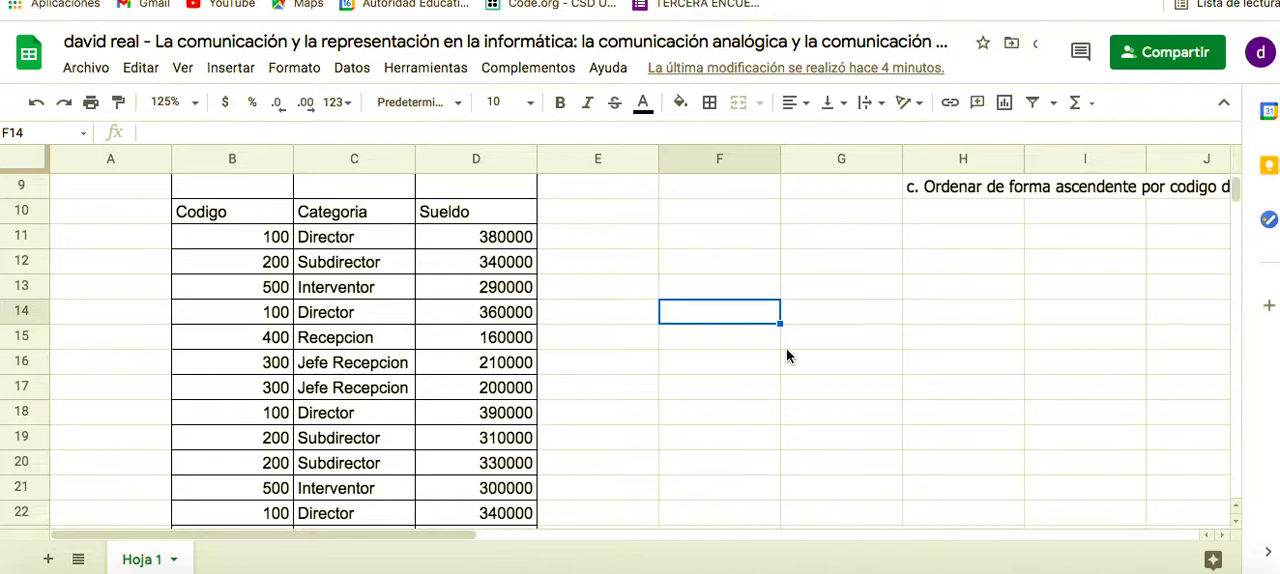
pyautogui.scroll(4, 787, 356)
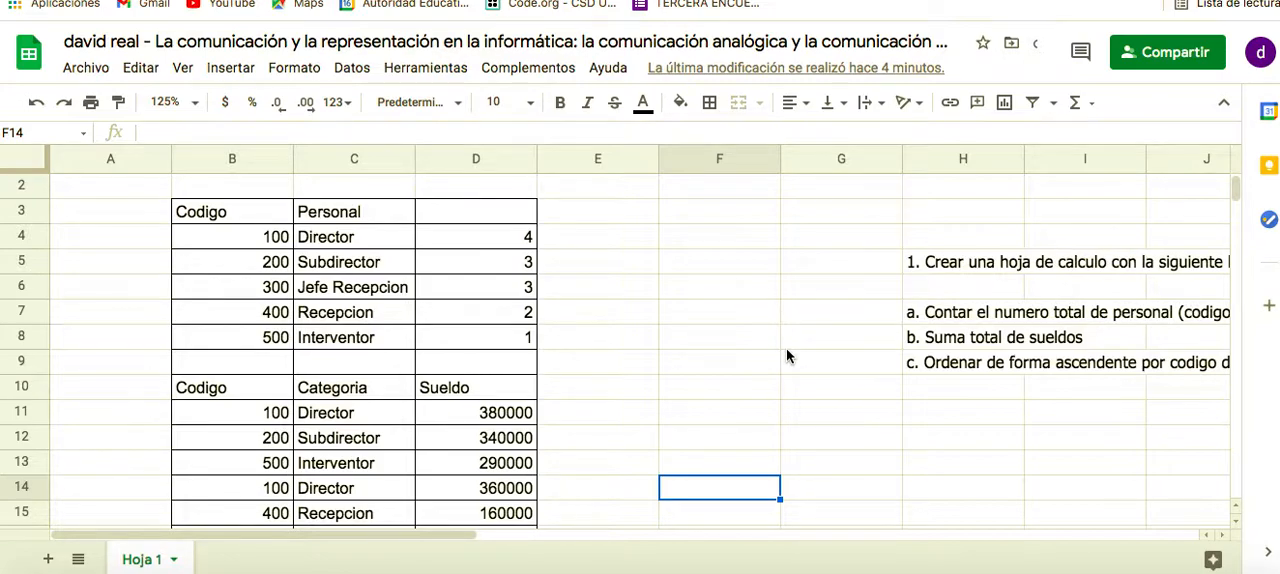
pyautogui.hscroll(2, 935, 320)
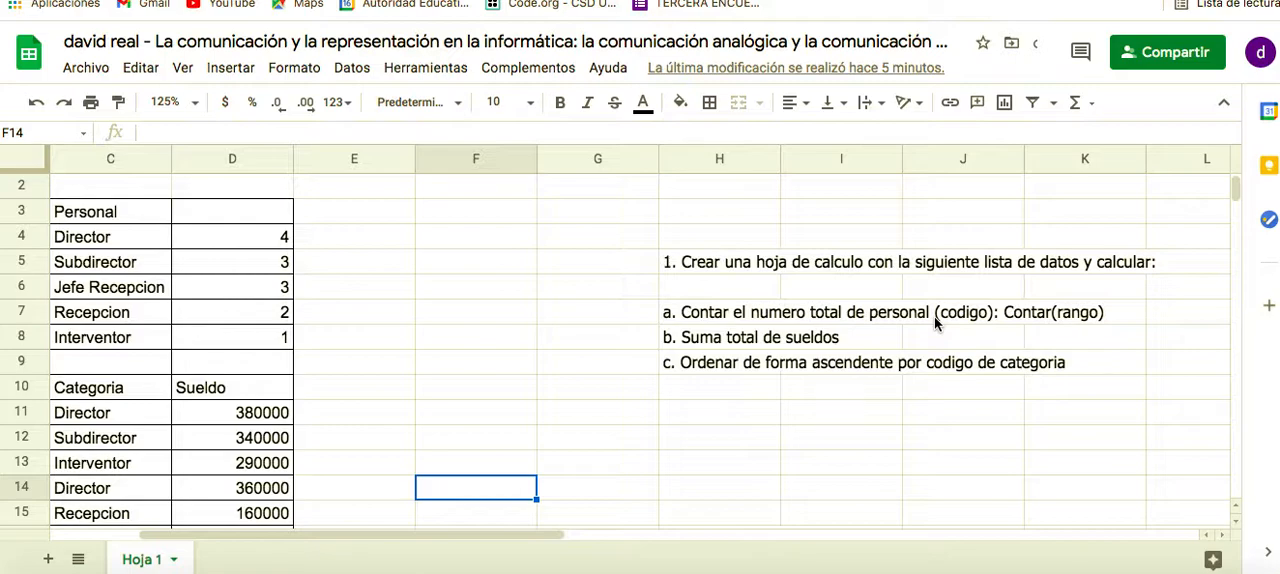
pyautogui.hscroll(-2, 660, 322)
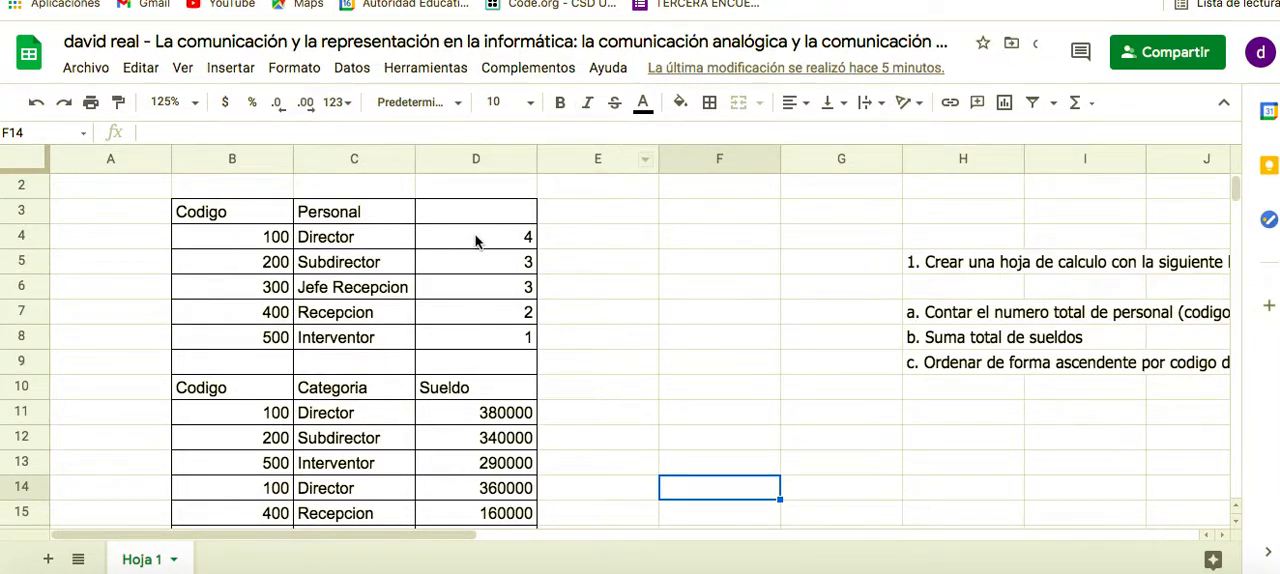
# Set the sheet zoom to 150%
pyautogui.click(199, 104)
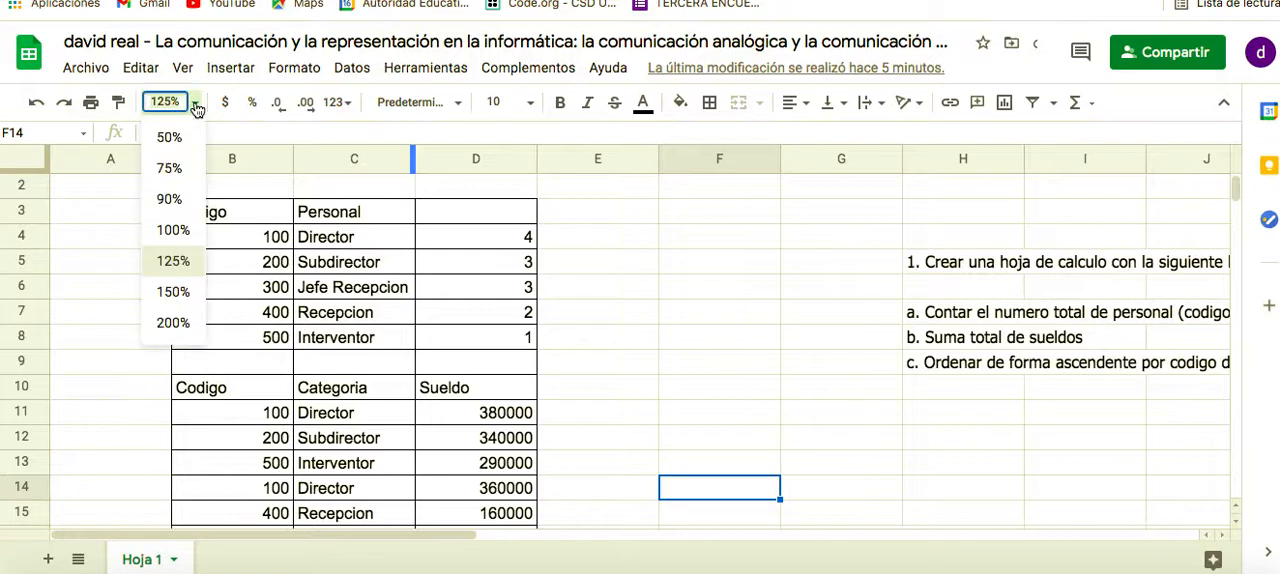
pyautogui.click(173, 266)
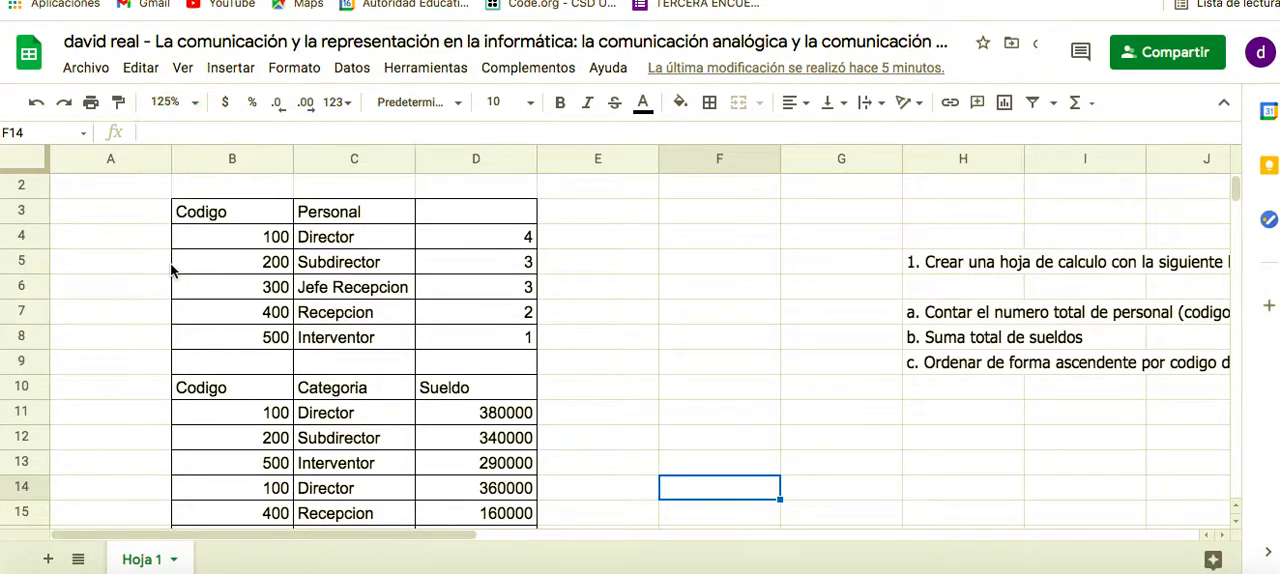
pyautogui.click(196, 104)
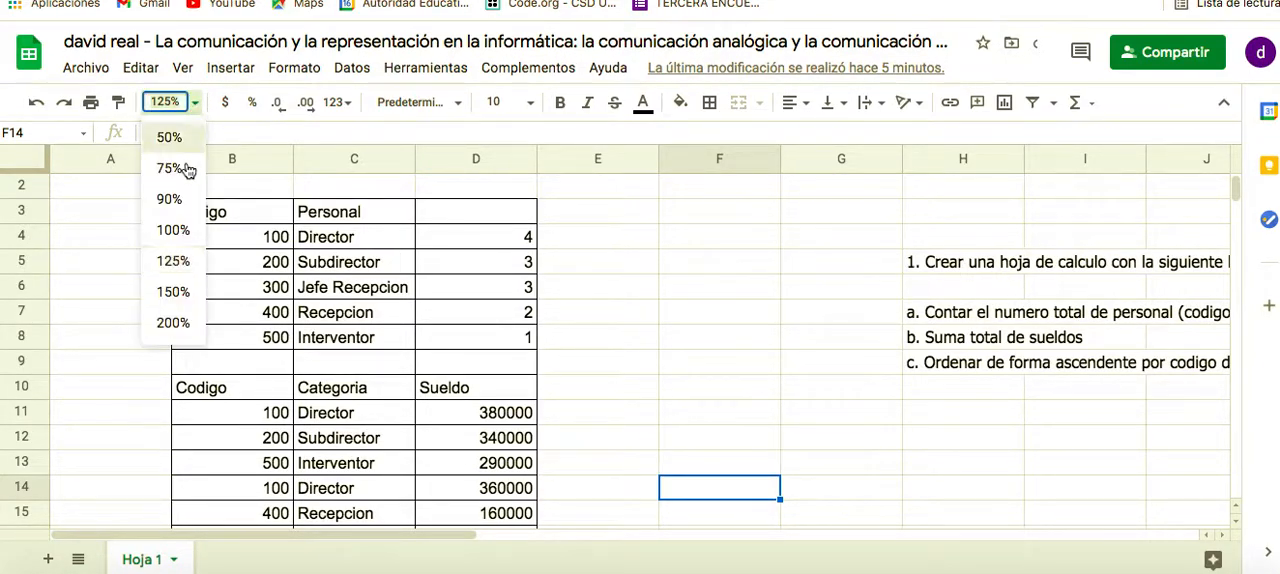
pyautogui.click(173, 292)
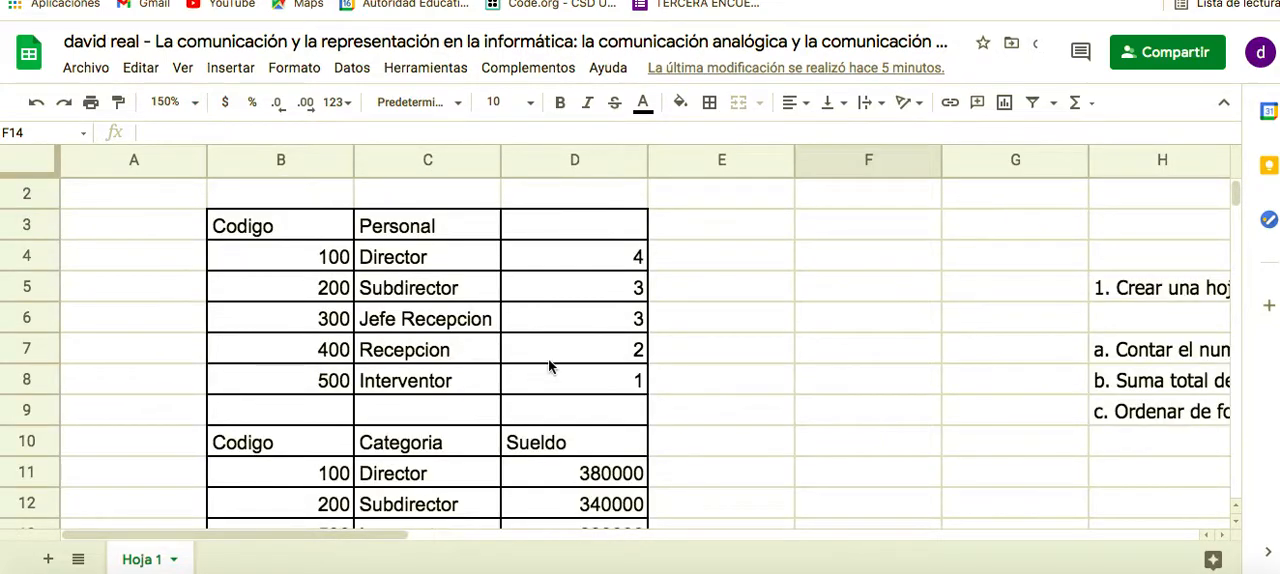
# Erase the existing formula in the Director count cell D4
pyautogui.click(594, 264)
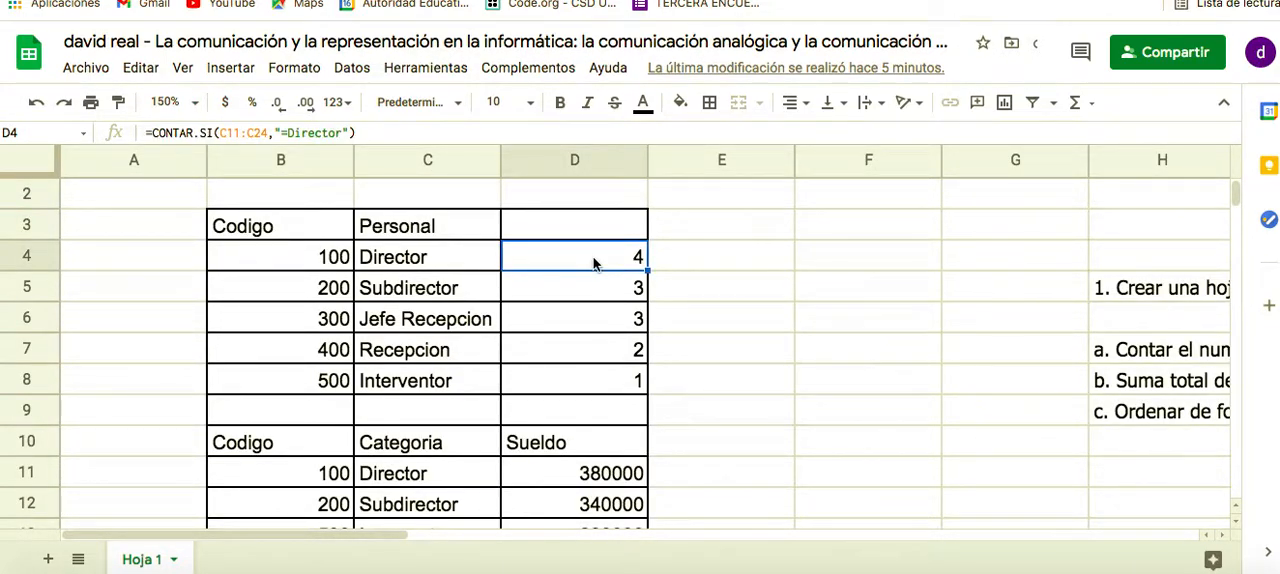
pyautogui.doubleClick(594, 262)
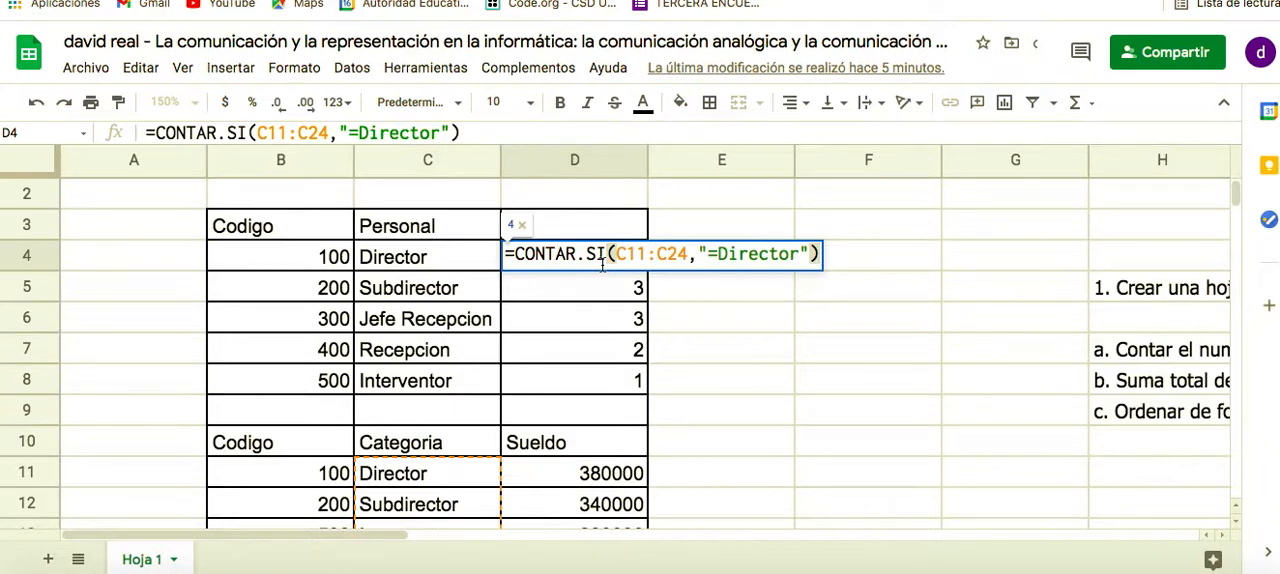
pyautogui.press('BackSpace')
pyautogui.press('BackSpace')
pyautogui.press('BackSpace')
pyautogui.press('BackSpace')
pyautogui.press('BackSpace')
pyautogui.press('BackSpace')
pyautogui.press('BackSpace')
pyautogui.press('BackSpace')
pyautogui.press('BackSpace')
pyautogui.press('BackSpace')
pyautogui.press('BackSpace')
pyautogui.press('BackSpace')
pyautogui.press('BackSpace')
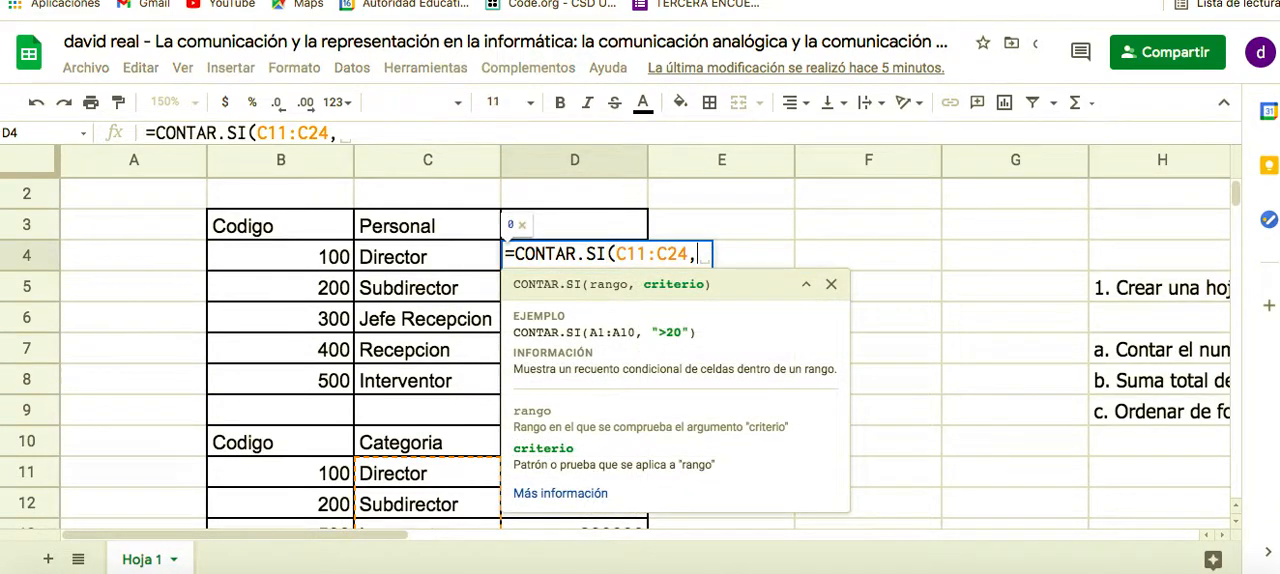
pyautogui.press('BackSpace')
pyautogui.press('BackSpace')
pyautogui.press('BackSpace')
pyautogui.press('BackSpace')
pyautogui.press('BackSpace')
pyautogui.press('BackSpace')
pyautogui.press('BackSpace')
pyautogui.press('BackSpace')
pyautogui.press('BackSpace')
pyautogui.press('BackSpace')
pyautogui.press('BackSpace')
pyautogui.press('BackSpace')
pyautogui.press('BackSpace')
pyautogui.press('BackSpace')
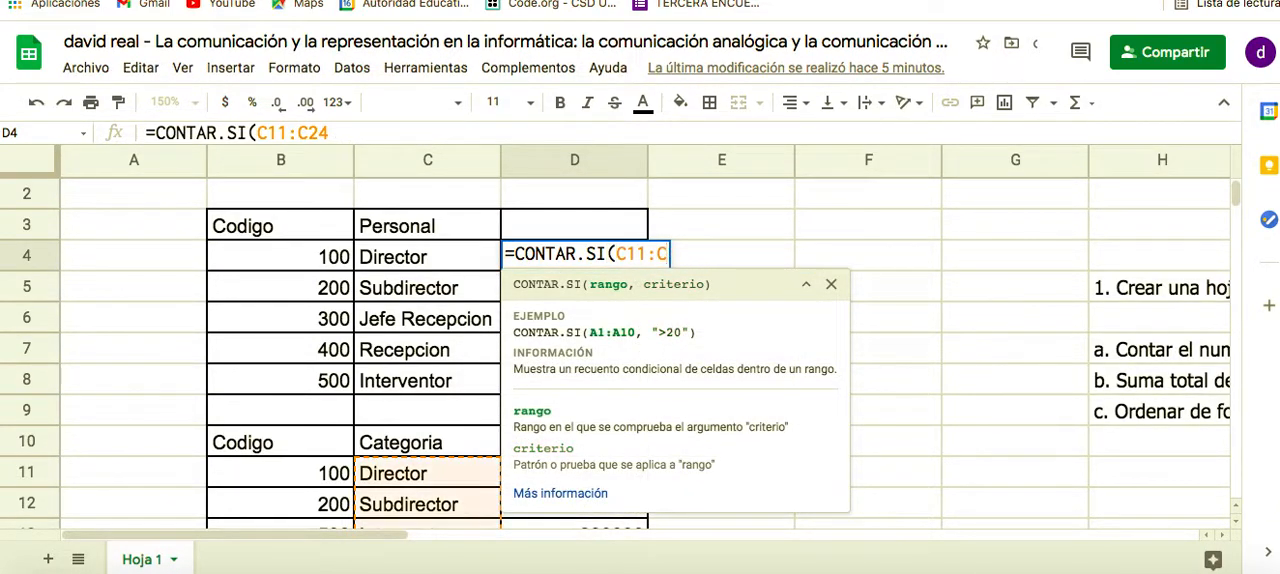
pyautogui.press('BackSpace')
pyautogui.press('BackSpace')
pyautogui.press('BackSpace')
pyautogui.press('BackSpace')
pyautogui.press('BackSpace')
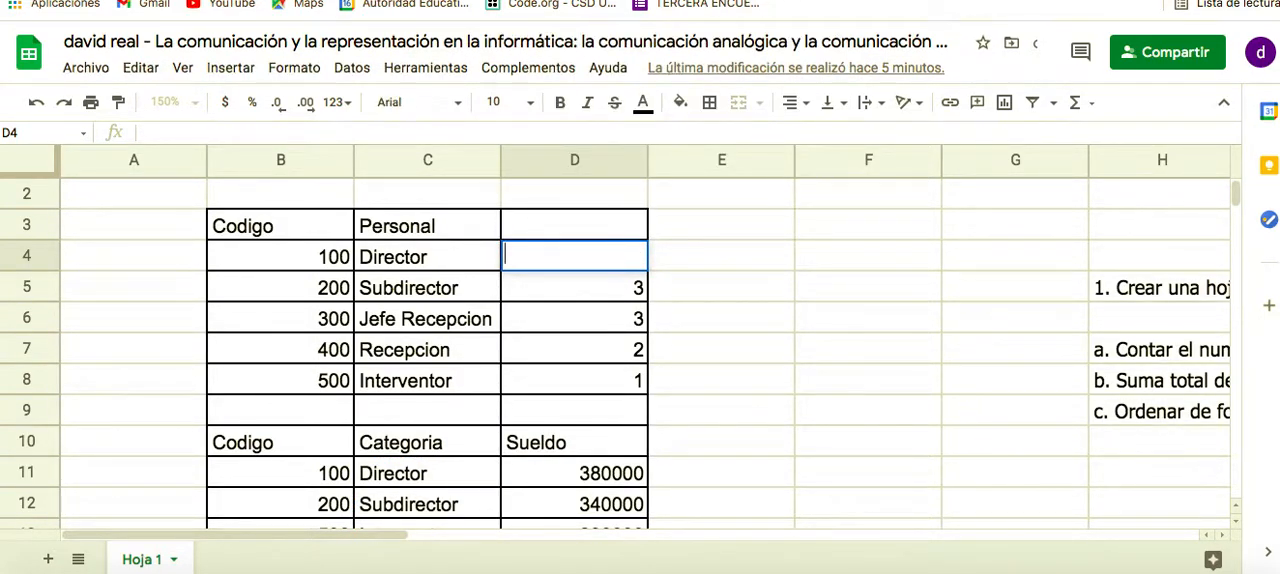
pyautogui.write('=contar')
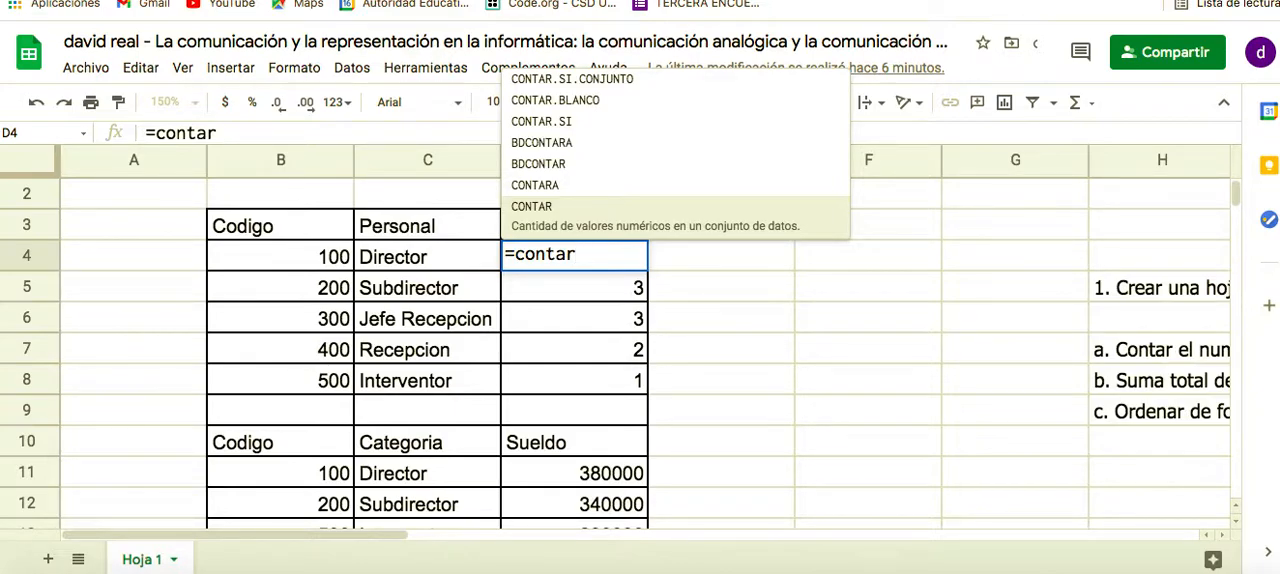
pyautogui.write('.si')
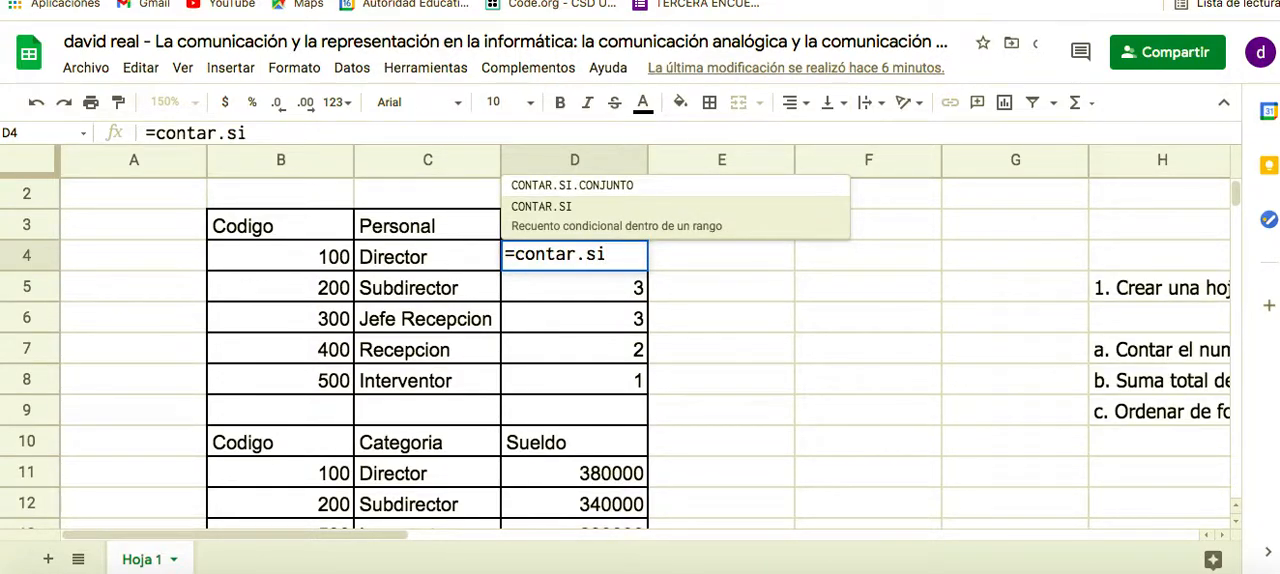
pyautogui.write(')')
pyautogui.press('BackSpace')
pyautogui.write(')')
pyautogui.press('BackSpace')
pyautogui.write('(')
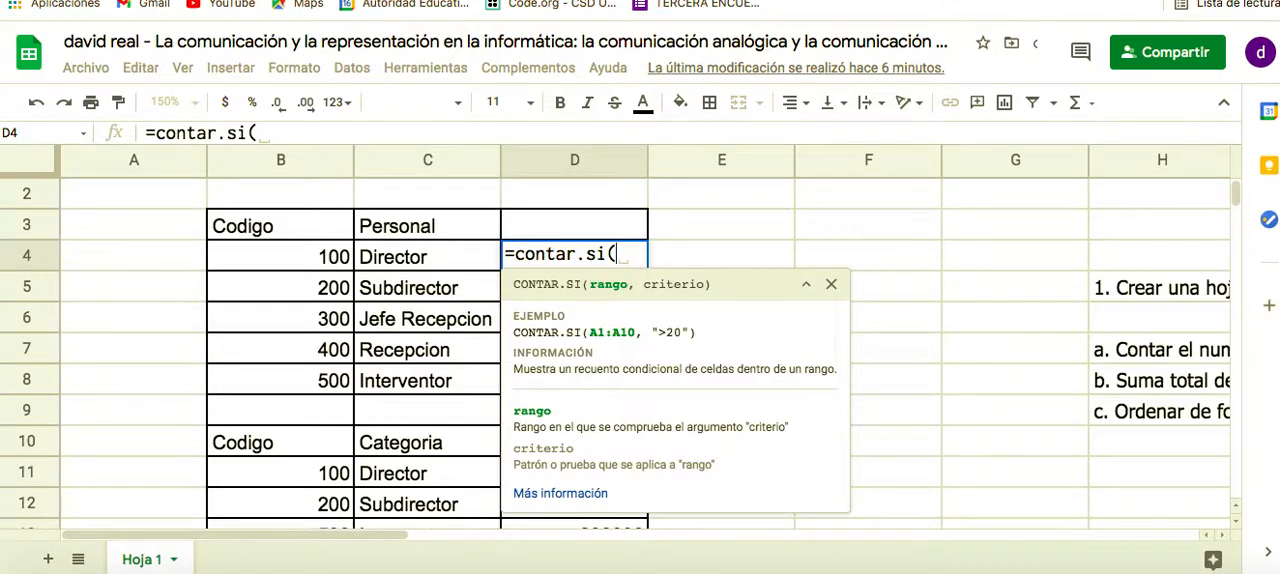
pyautogui.moveTo(636, 334); pyautogui.dragTo(589, 337)
pyautogui.click(659, 335)
pyautogui.scroll(-1, 450, 350)
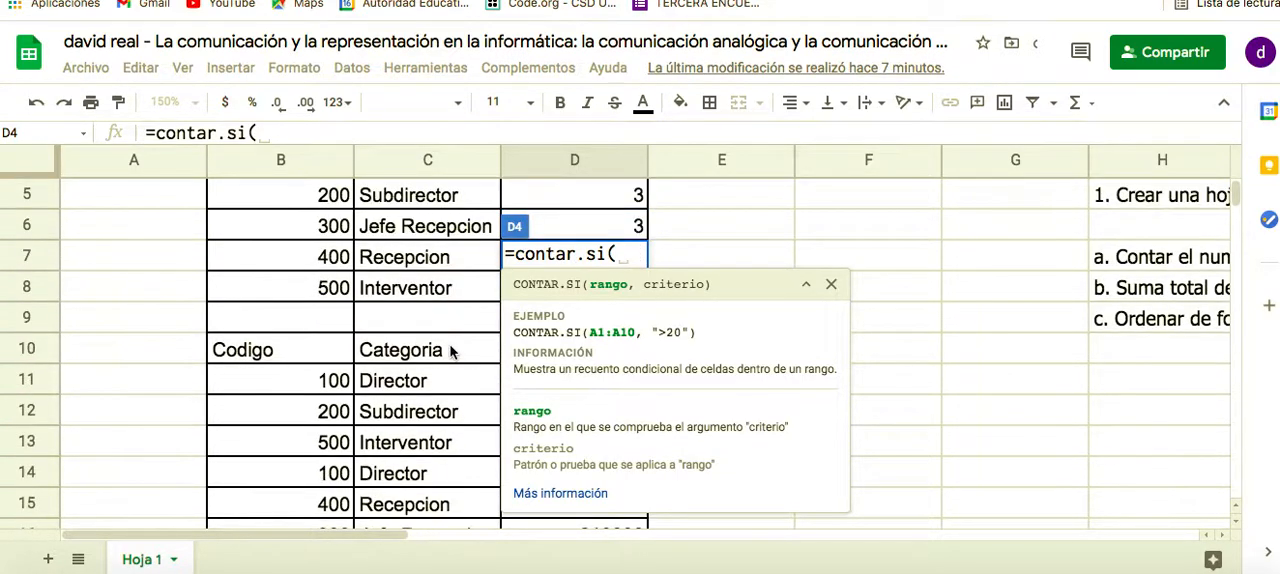
pyautogui.scroll(-1, 450, 350)
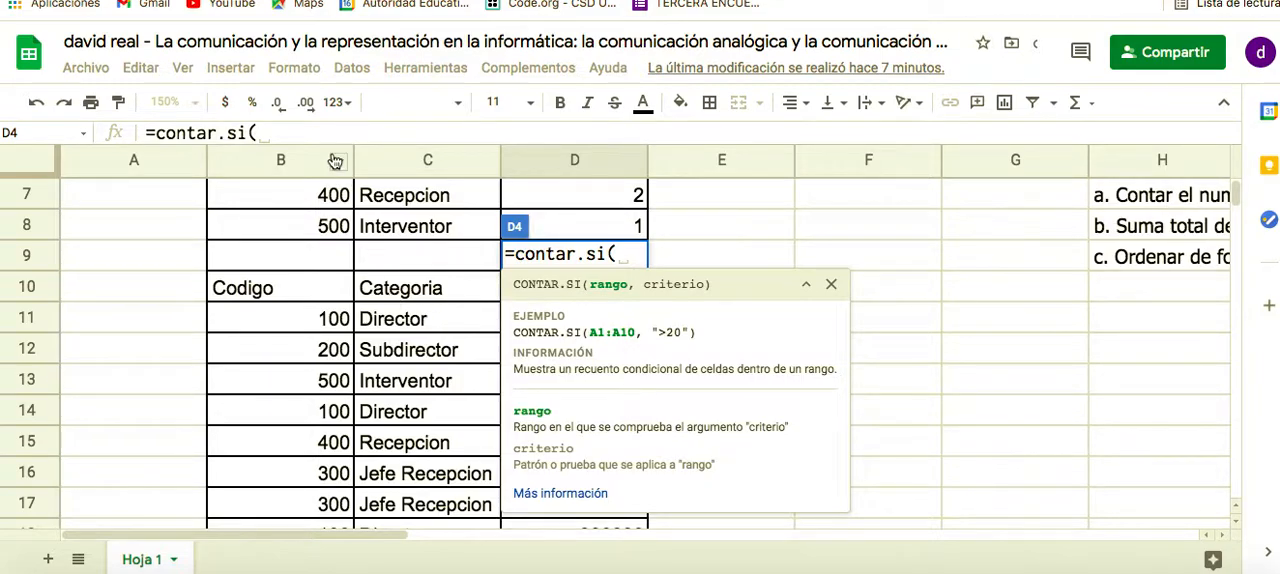
pyautogui.click(411, 326)
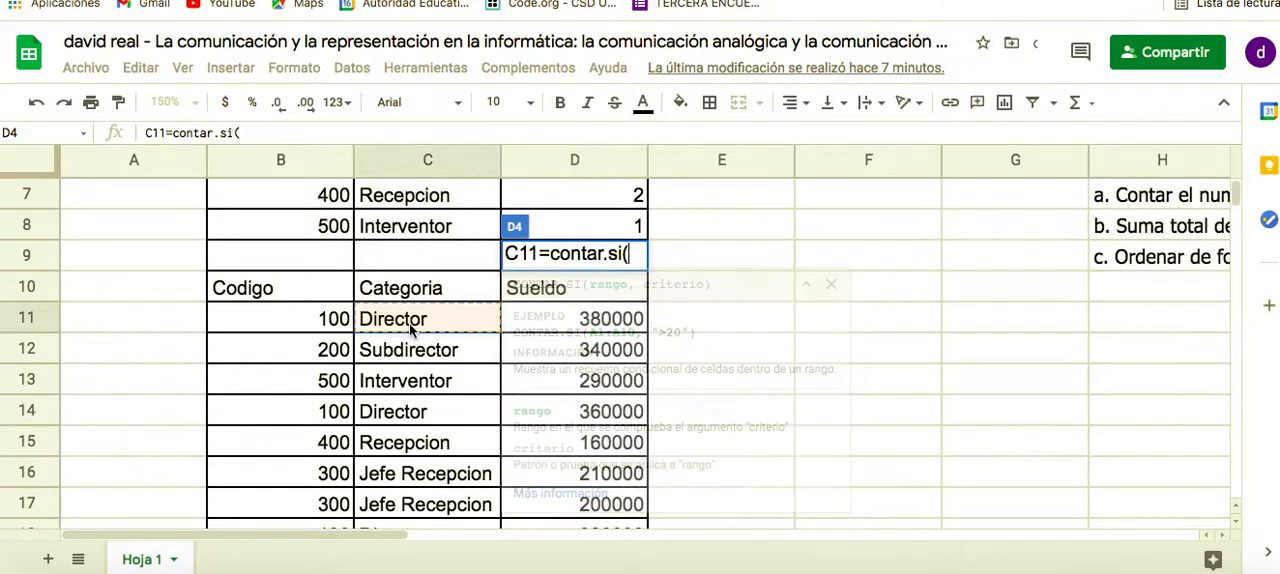
pyautogui.moveTo(410, 326); pyautogui.dragTo(411, 473)
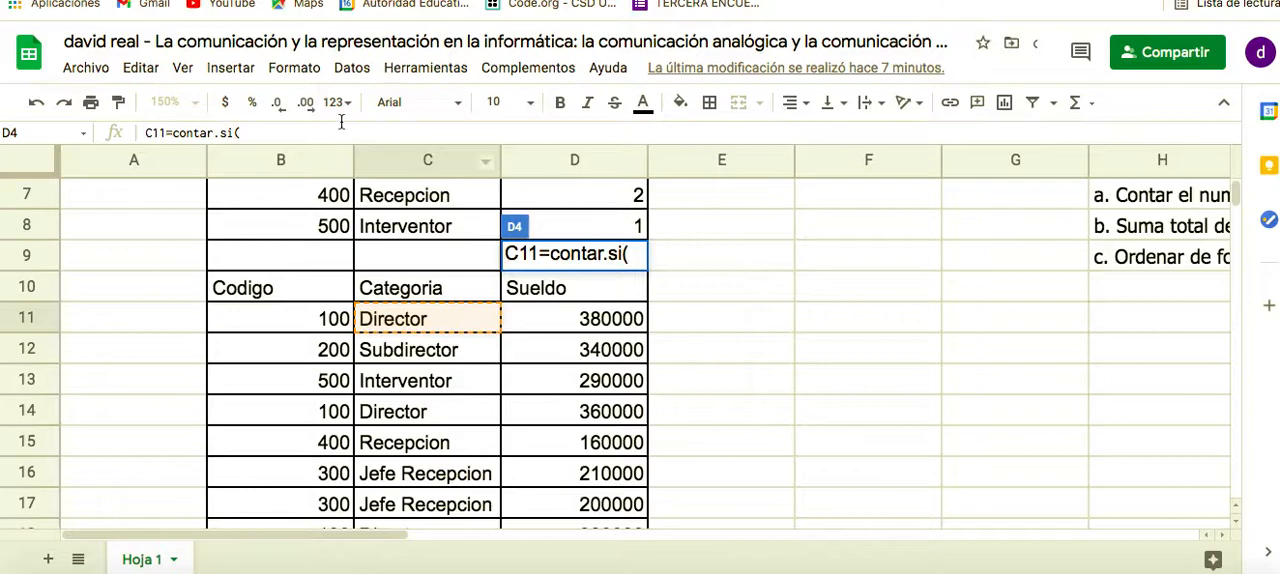
pyautogui.press('Escape')
pyautogui.click(703, 299)
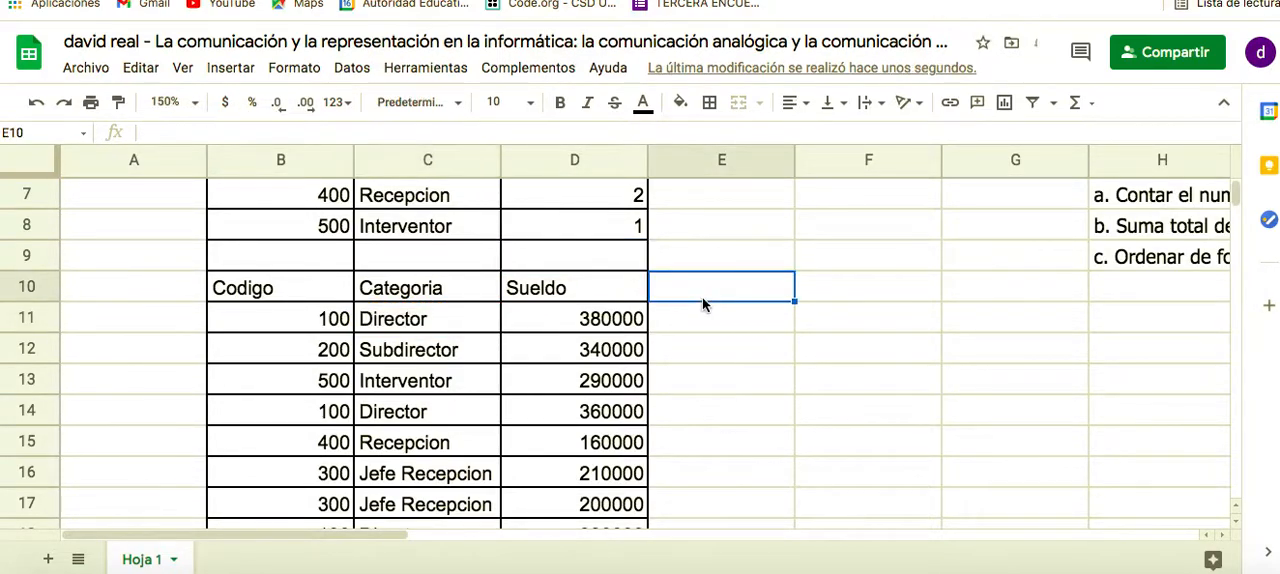
pyautogui.scroll(4, 724, 345)
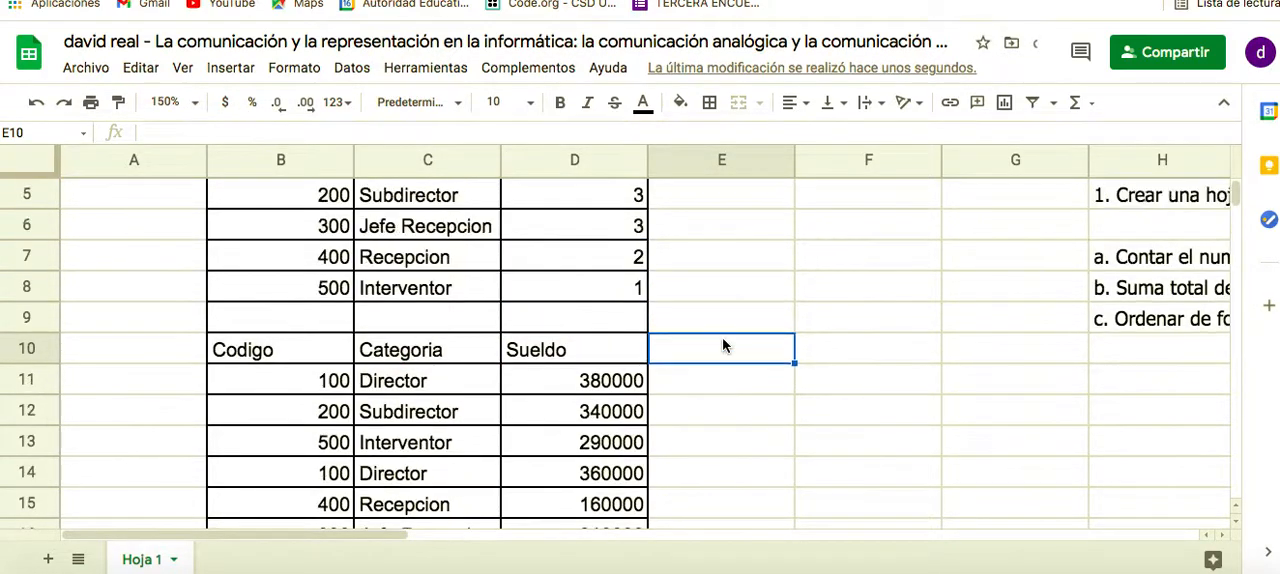
pyautogui.click(628, 290)
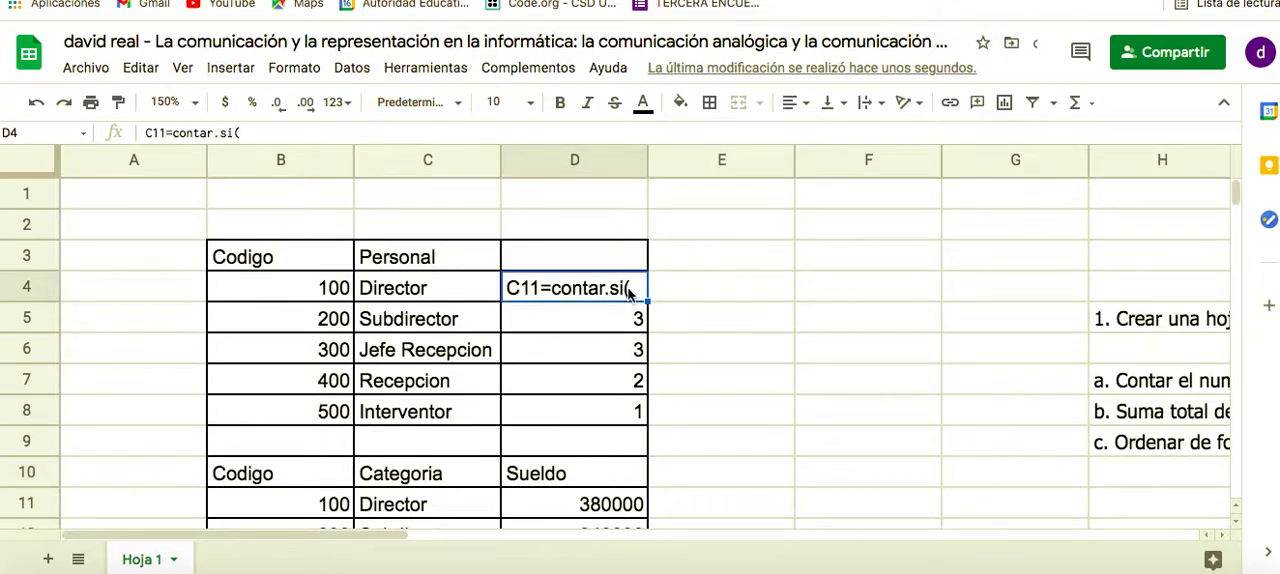
pyautogui.tripleClick(628, 290)
pyautogui.press('BackSpace')
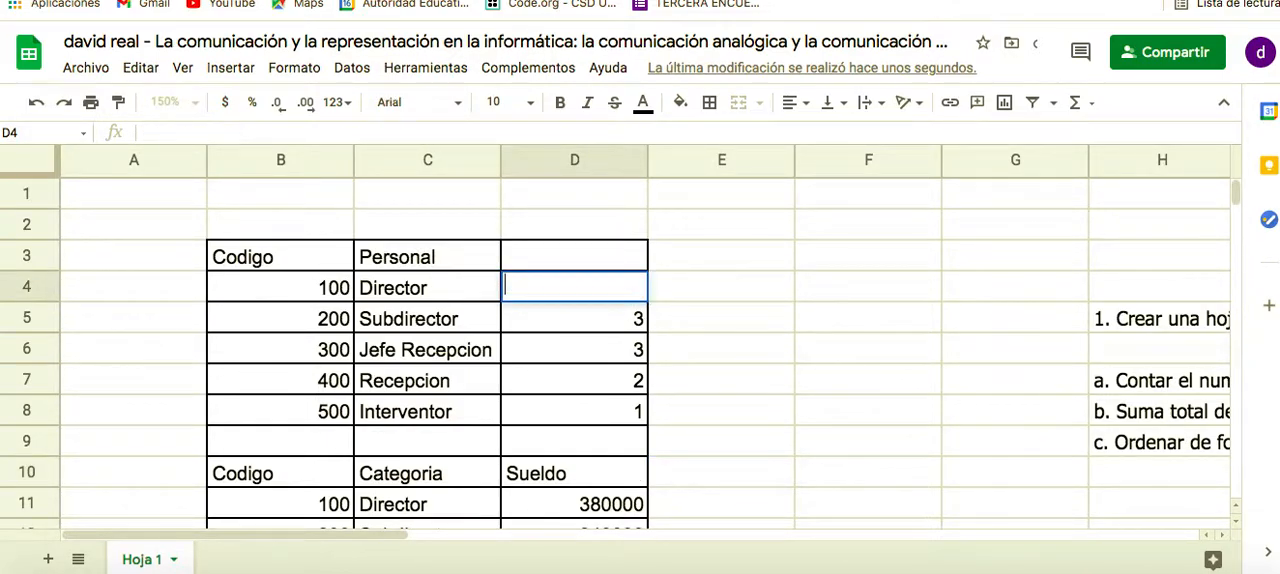
# Start a CONTAR.SI formula in the Director count cell D4 with the Categoria cells C11:C24 as its range
pyautogui.write('=')
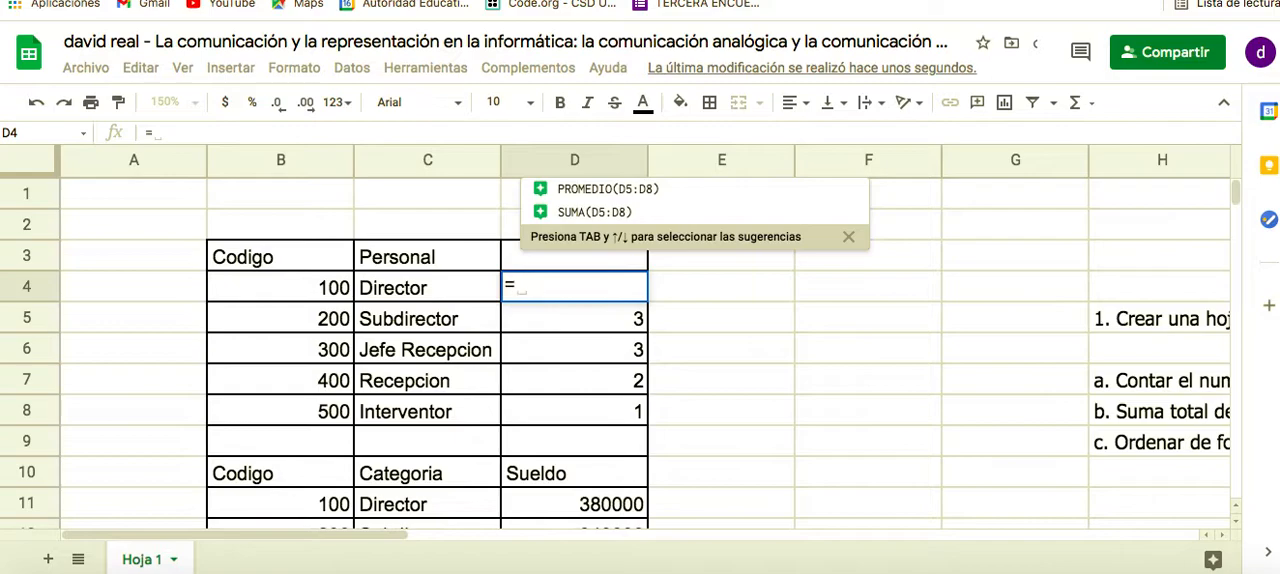
pyautogui.write('contar')
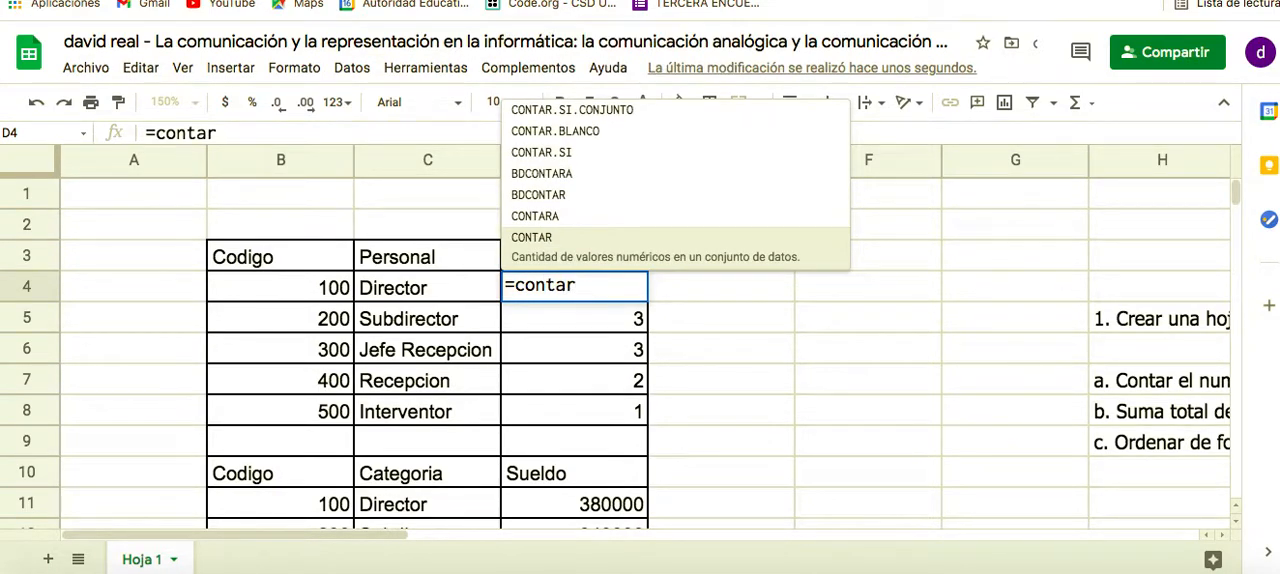
pyautogui.write('.si')
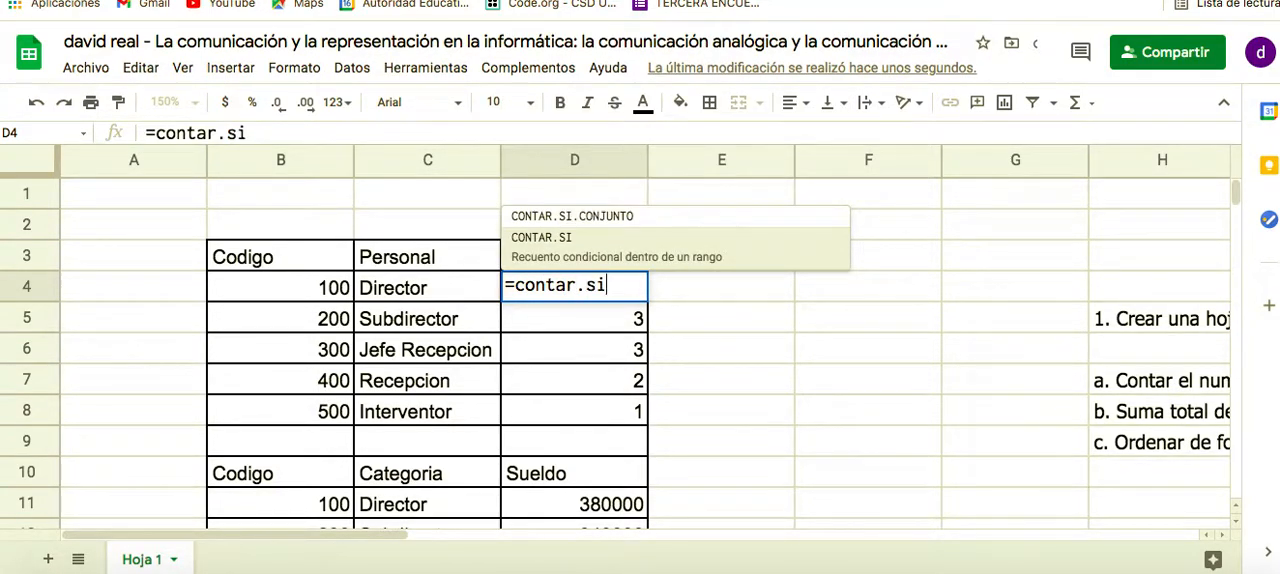
pyautogui.write('(')
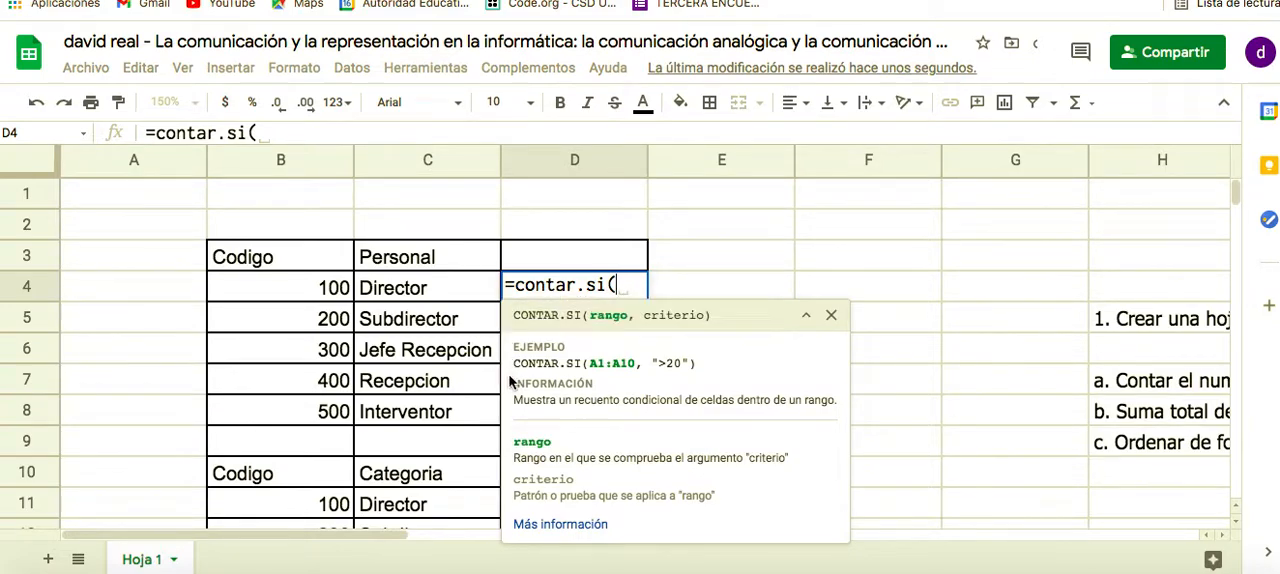
pyautogui.scroll(-2, 415, 455)
pyautogui.click(413, 447)
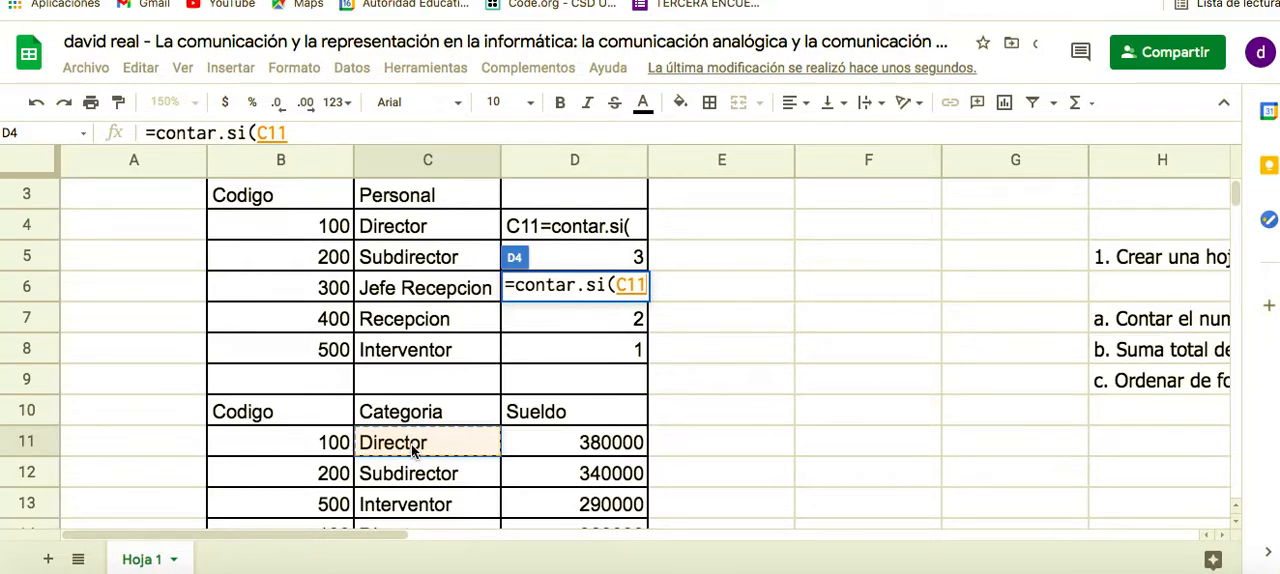
pyautogui.hotkey('shift', 'Down')
pyautogui.hotkey('shift', 'Down')
pyautogui.hotkey('shift', 'Down')
pyautogui.hotkey('shift', 'Down')
pyautogui.hotkey('shift', 'Down')
pyautogui.hotkey('shift', 'Down')
pyautogui.hotkey('shift', 'Down')
pyautogui.hotkey('shift', 'Down')
pyautogui.hotkey('shift', 'Down')
pyautogui.hotkey('shift', 'Down')
pyautogui.hotkey('shift', 'Down')
pyautogui.hotkey('shift', 'Down')
pyautogui.hotkey('shift', 'Down')
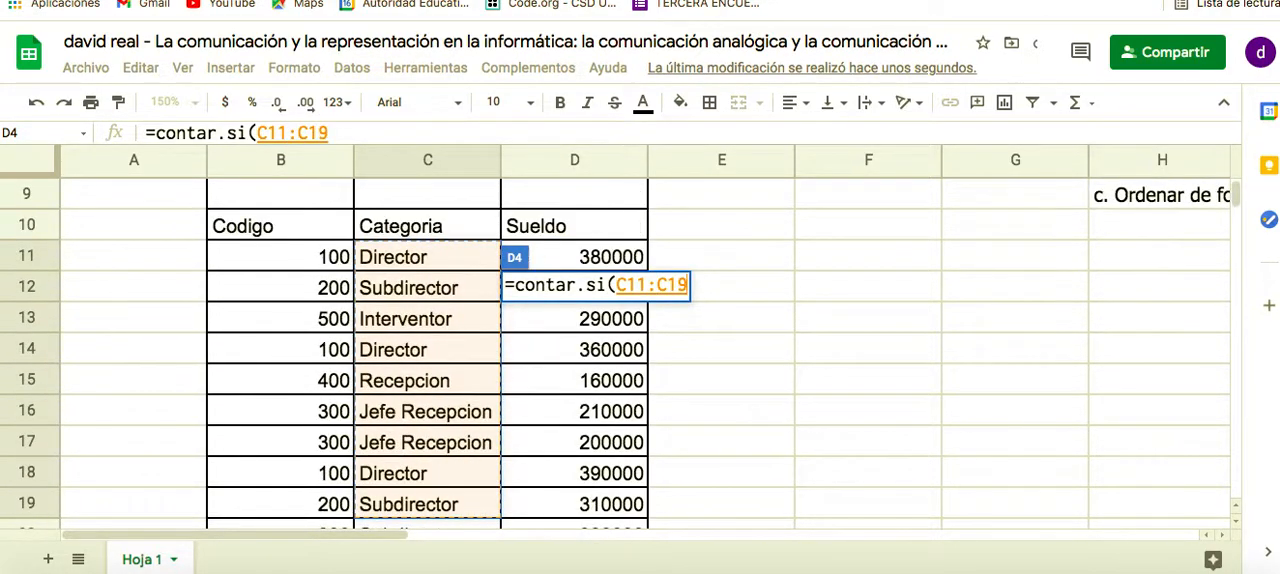
pyautogui.hotkey('shift', 'Down')
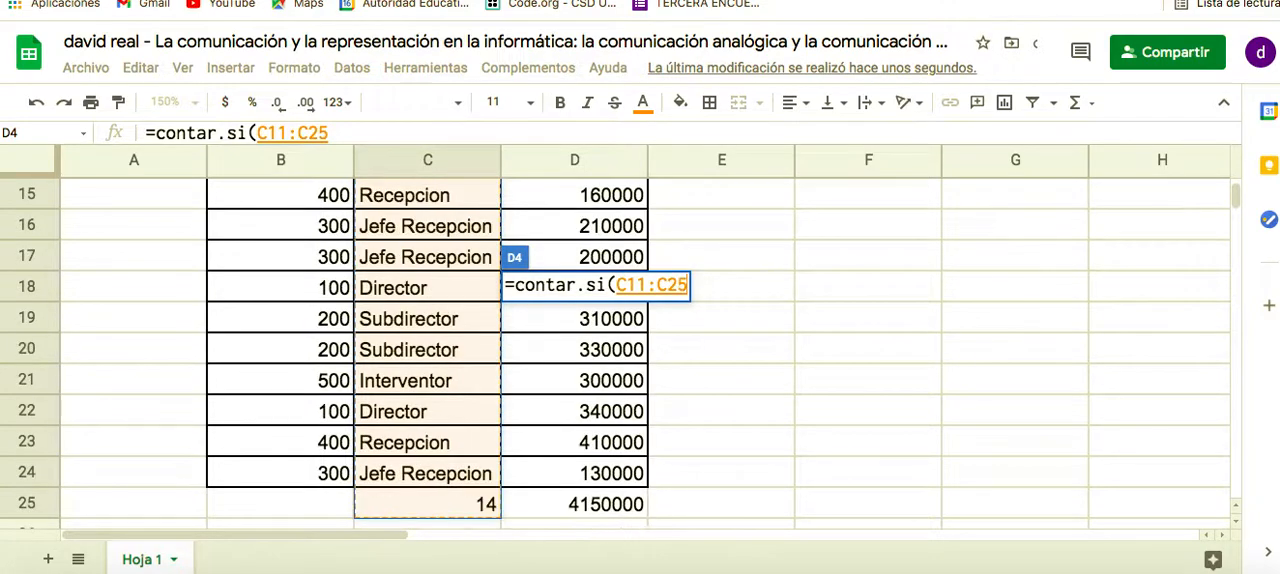
pyautogui.hotkey('shift', 'Up')
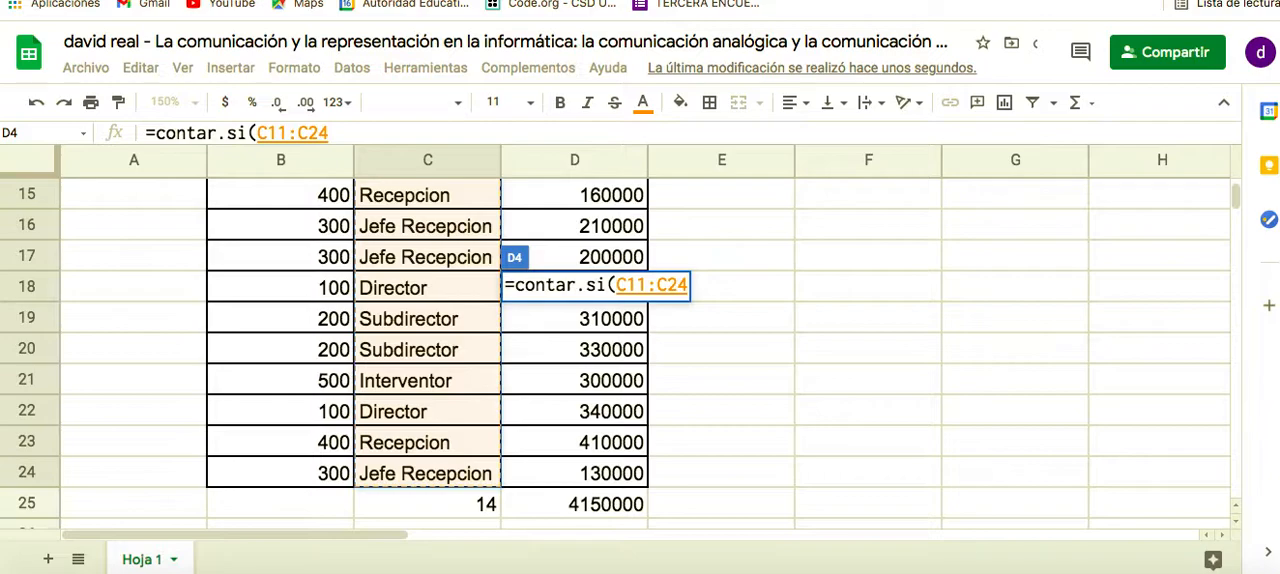
# Add the quoted criterion "Director" to the CONTAR.SI formula in D4 and close its parenthesis
pyautogui.write(',')
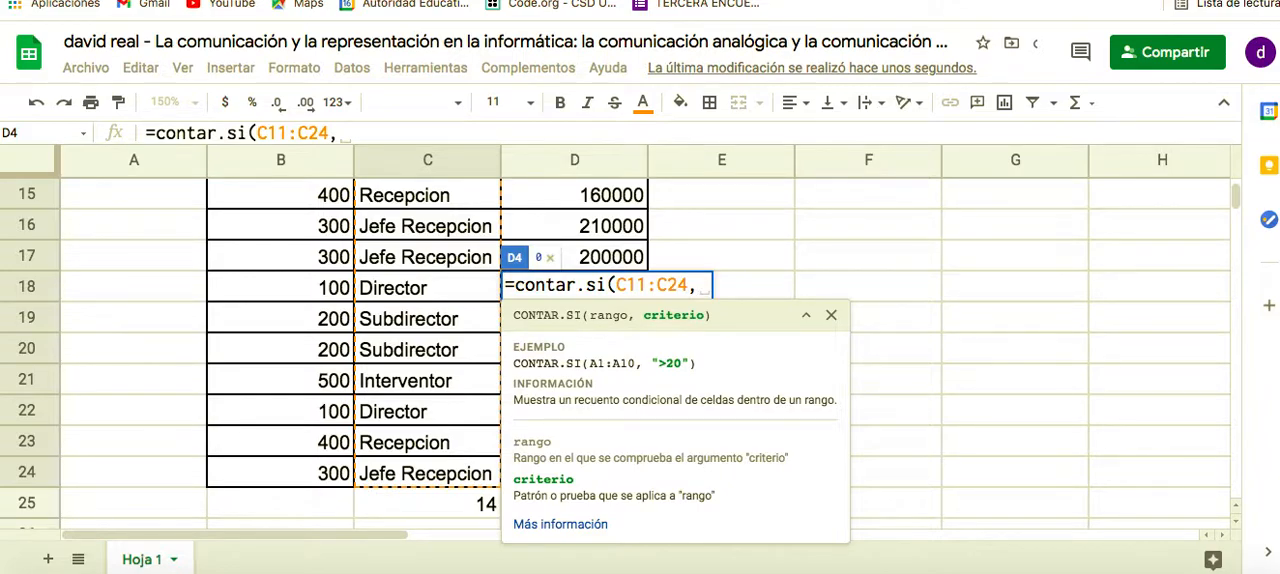
pyautogui.write('"')
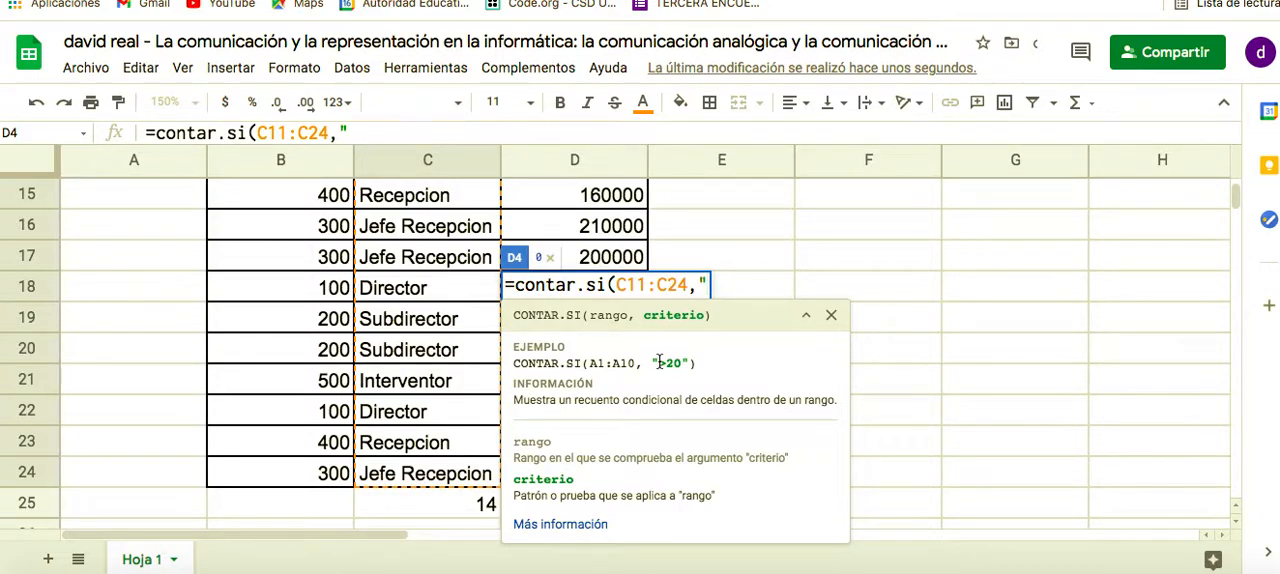
pyautogui.write('Dir')
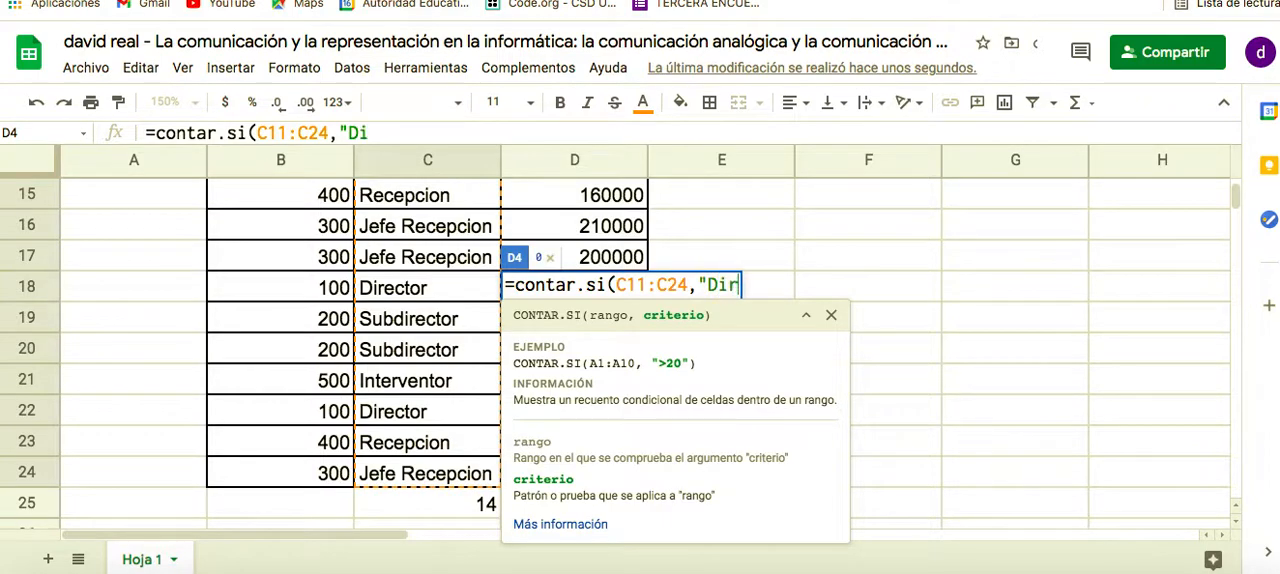
pyautogui.write('ector')
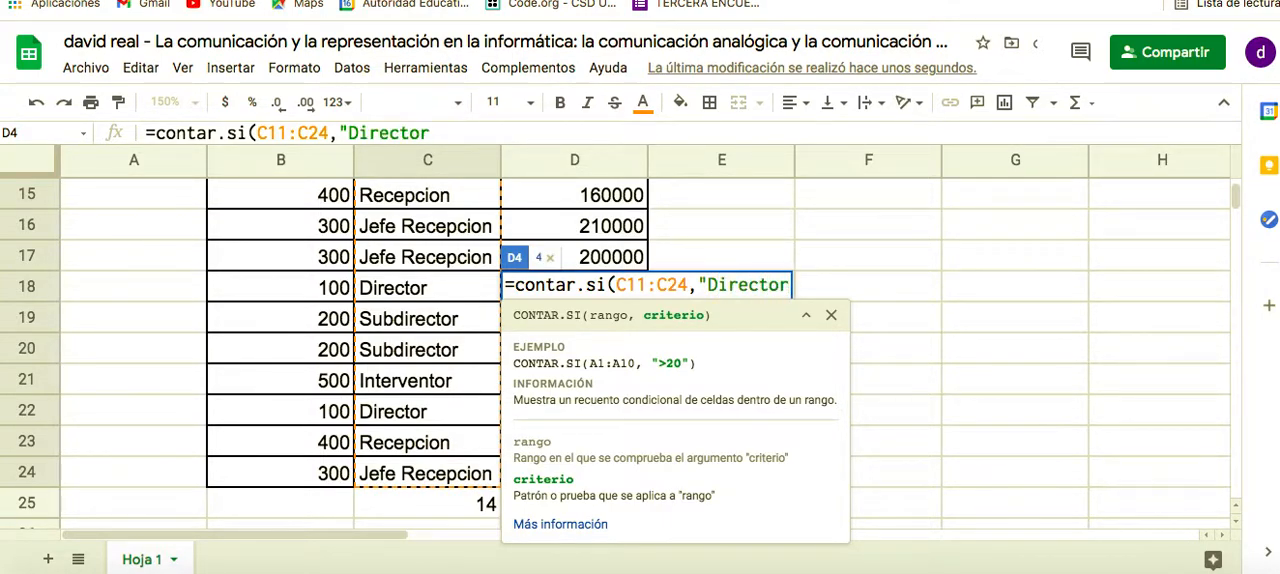
pyautogui.write('"=')
pyautogui.press('BackSpace')
pyautogui.write(')')
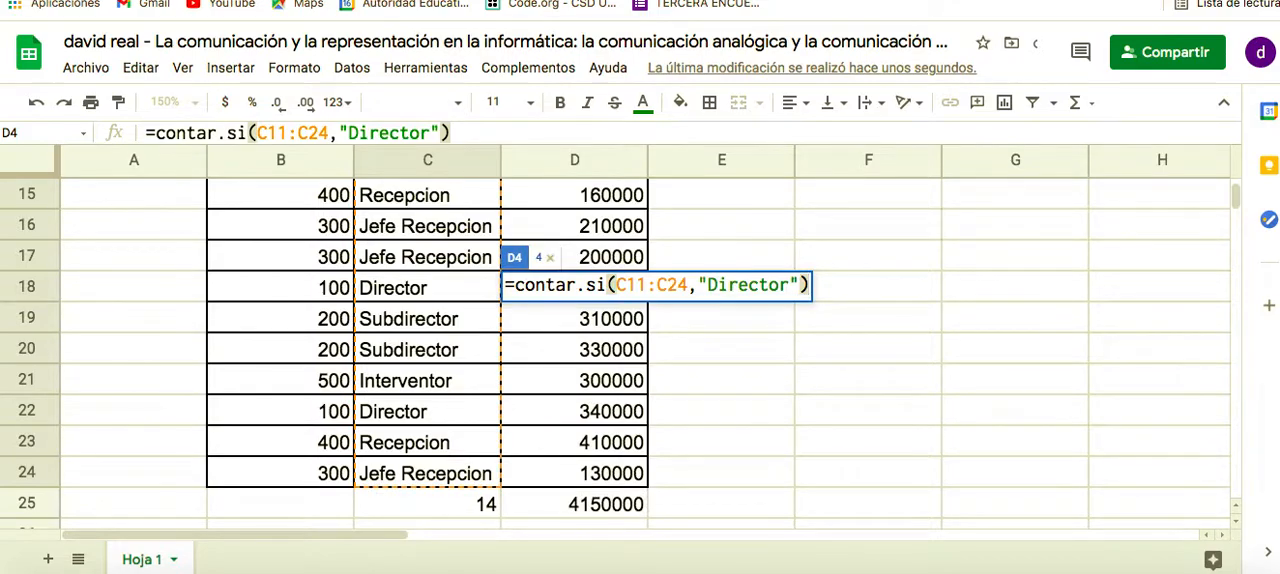
# Change the formula's criterion to "=Director" and commit the formula in D4
pyautogui.press('Left')
pyautogui.press('Left')
pyautogui.press('Left')
pyautogui.press('Left')
pyautogui.press('Left')
pyautogui.press('Left')
pyautogui.press('Left')
pyautogui.press('Left')
pyautogui.press('Left')
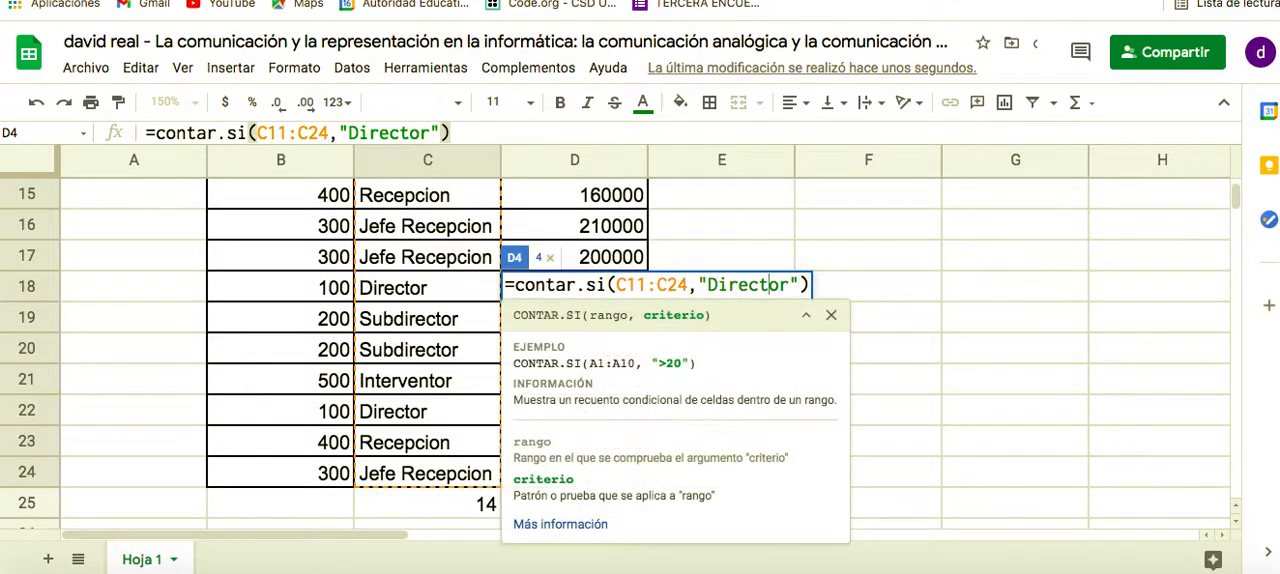
pyautogui.press('Left')
pyautogui.write('=')
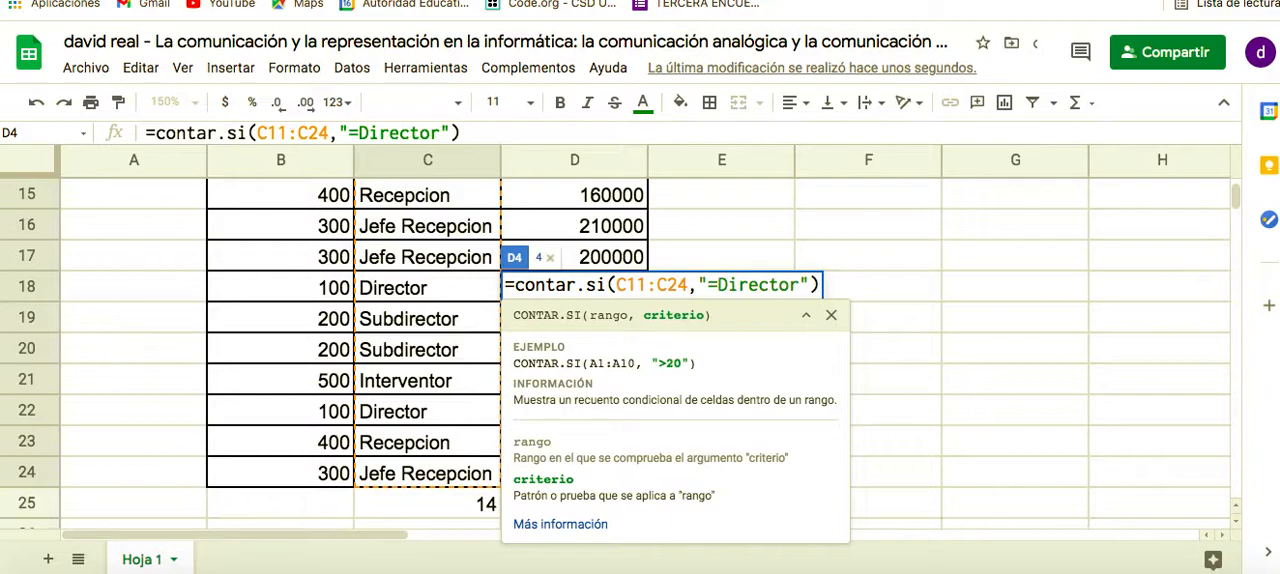
pyautogui.press('Return')
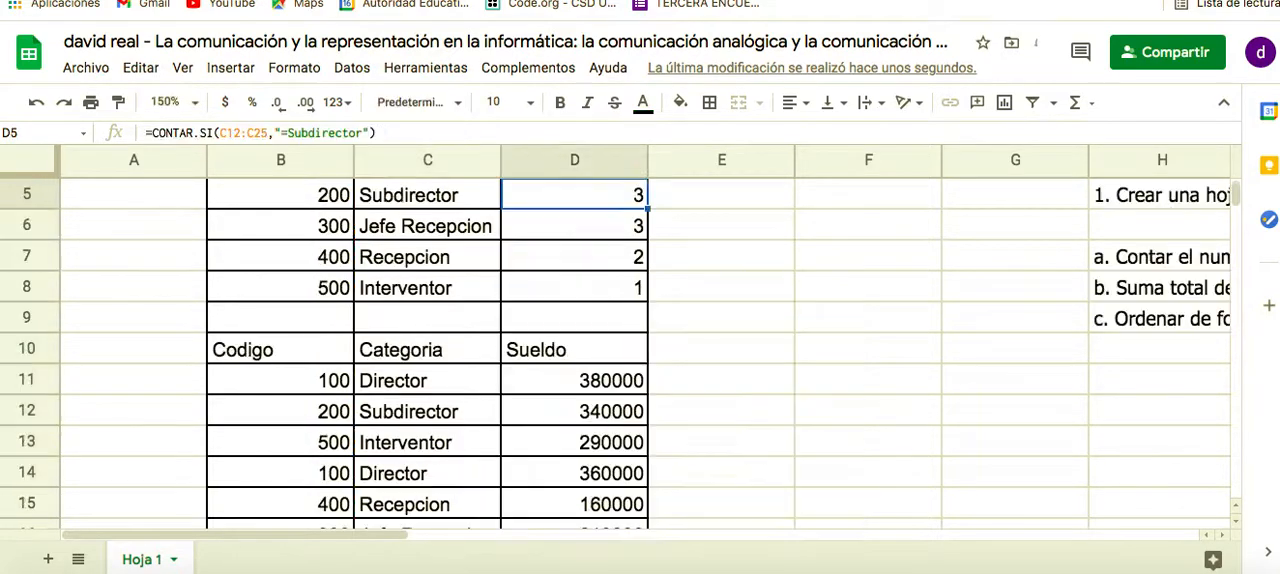
# Review the Director count formula in D4, leave it unedited, and go through the Categoria entries from C11 to C24
pyautogui.scroll(3, 587, 345)
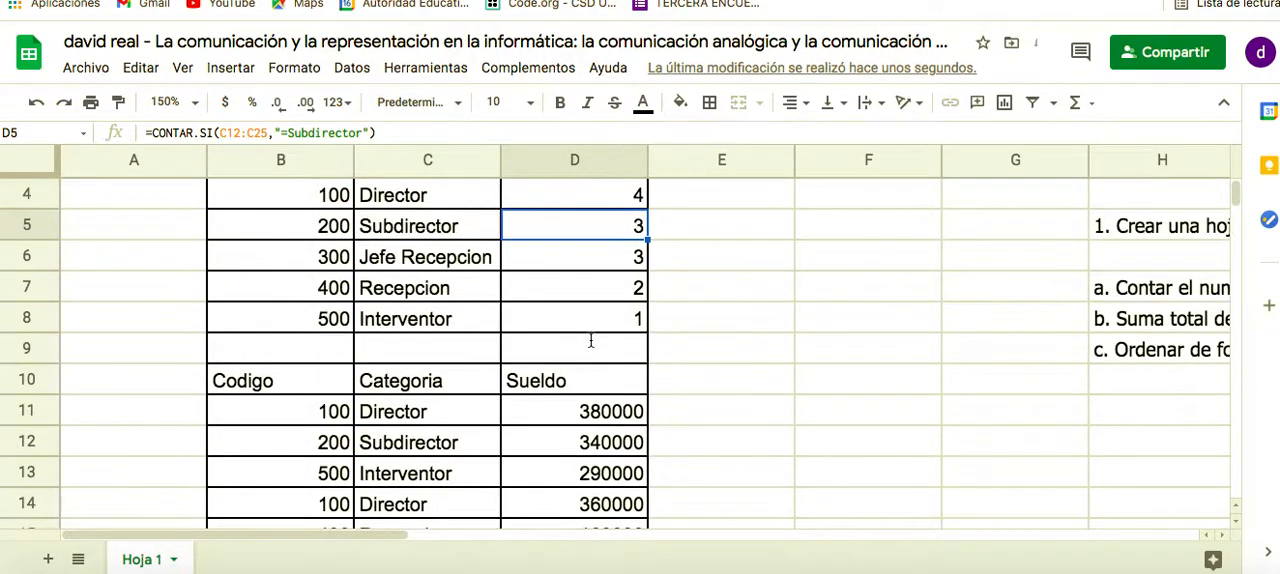
pyautogui.doubleClick(606, 262)
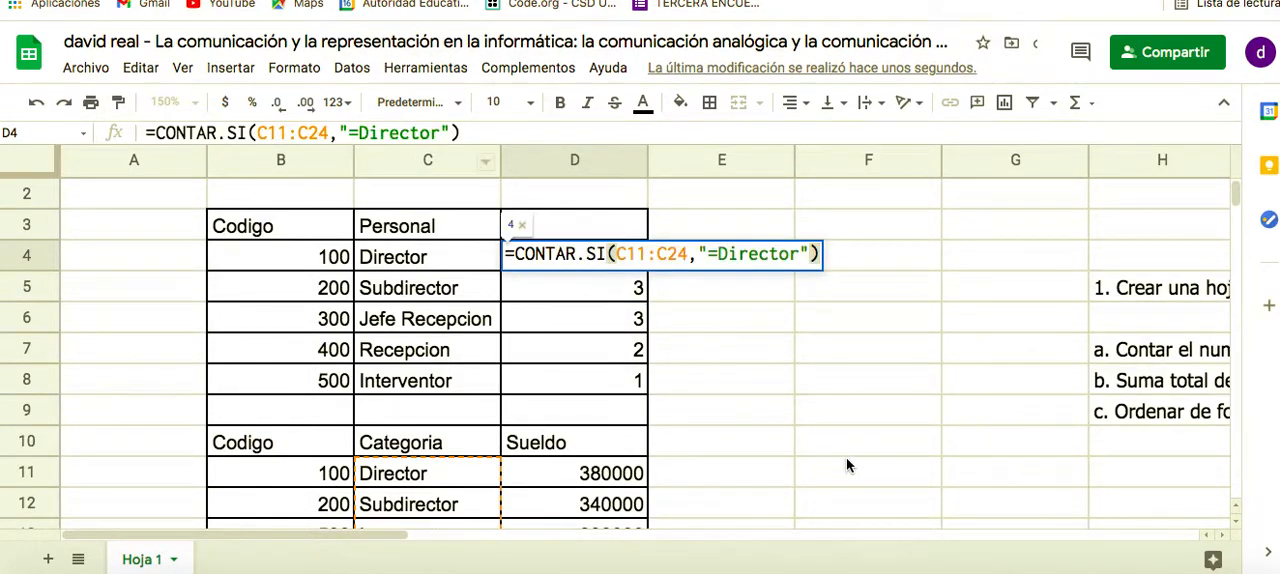
pyautogui.click(673, 436)
pyautogui.scroll(-5, 673, 436)
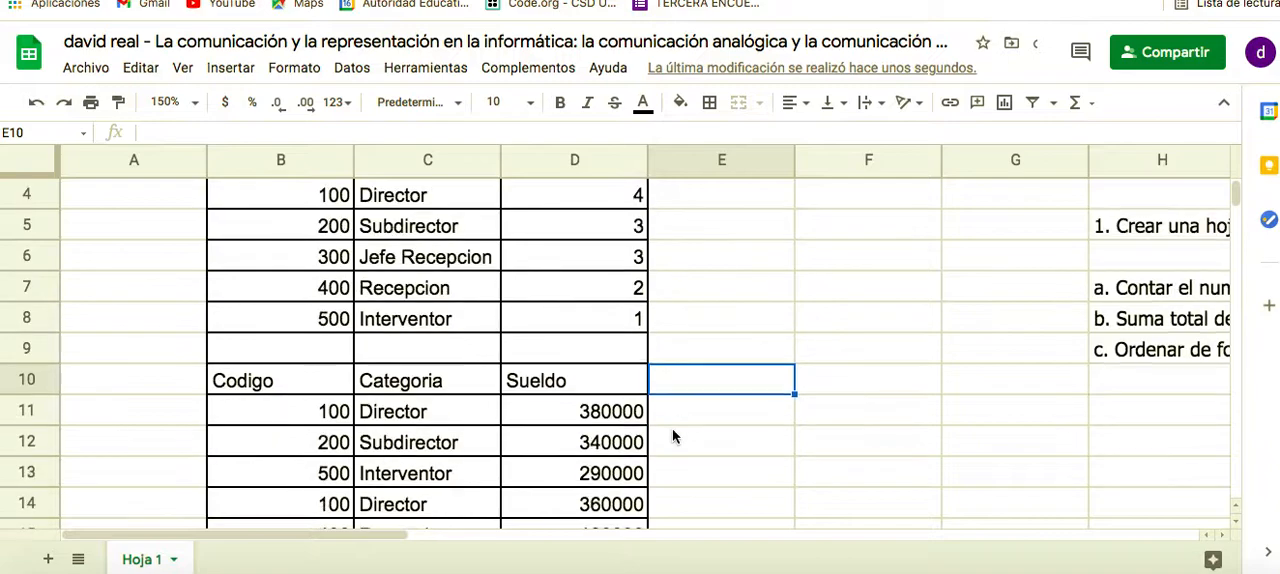
pyautogui.click(463, 289)
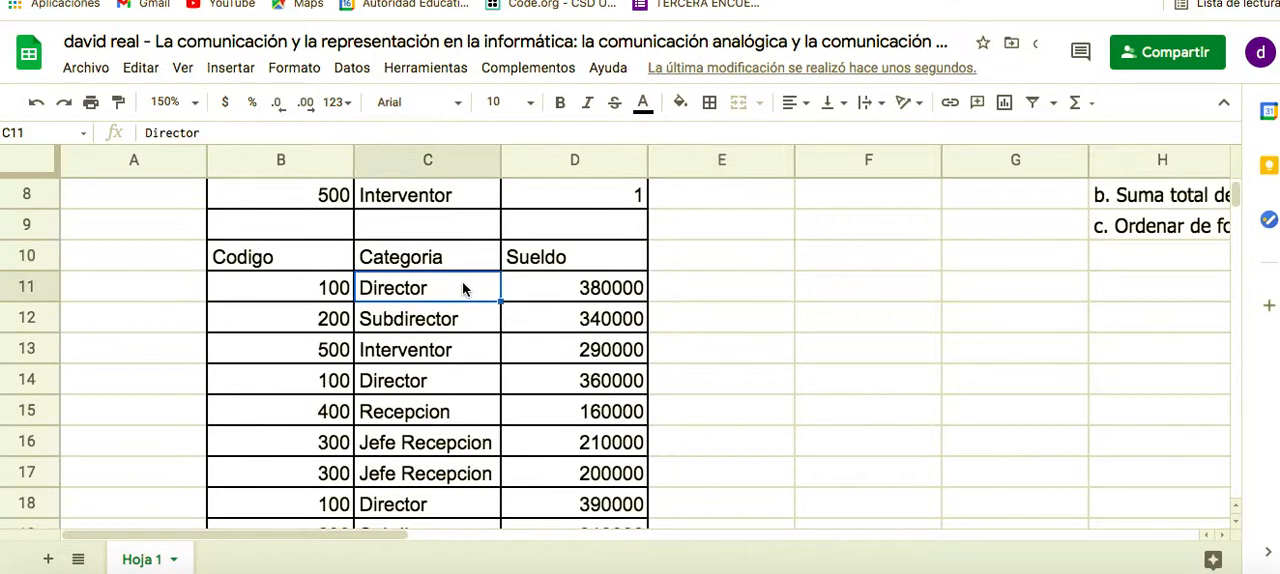
pyautogui.press('Down')
pyautogui.press('Down')
pyautogui.press('Down')
pyautogui.press('Down')
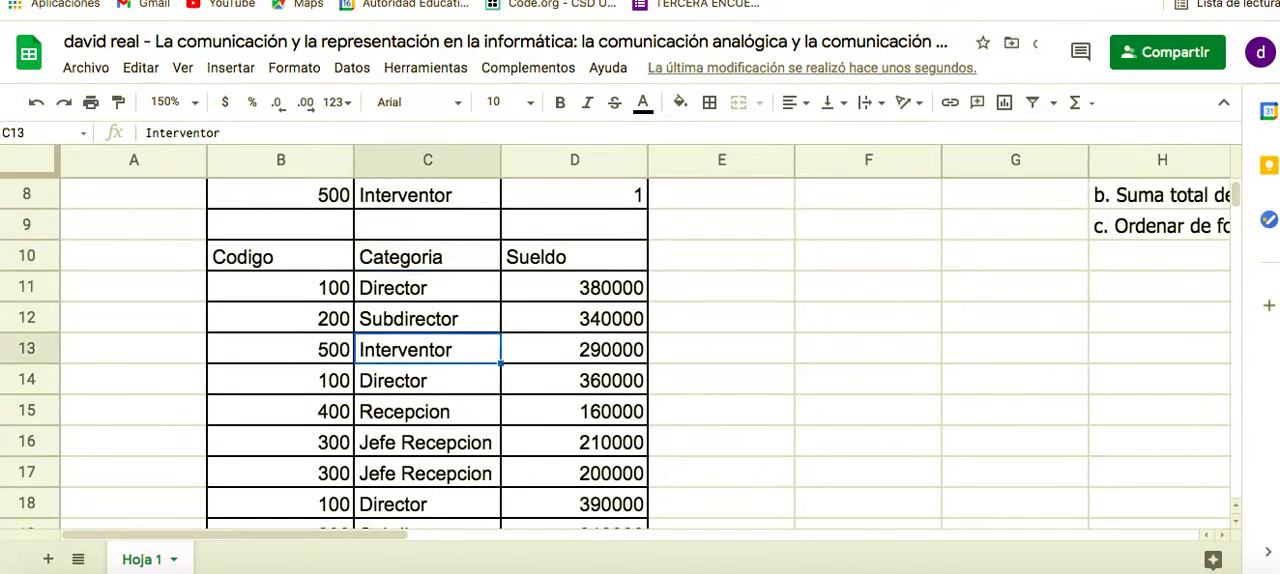
pyautogui.press('Up')
pyautogui.press('Down')
pyautogui.press('Down')
pyautogui.press('Down')
pyautogui.press('Down')
pyautogui.press('Down')
pyautogui.press('Down')
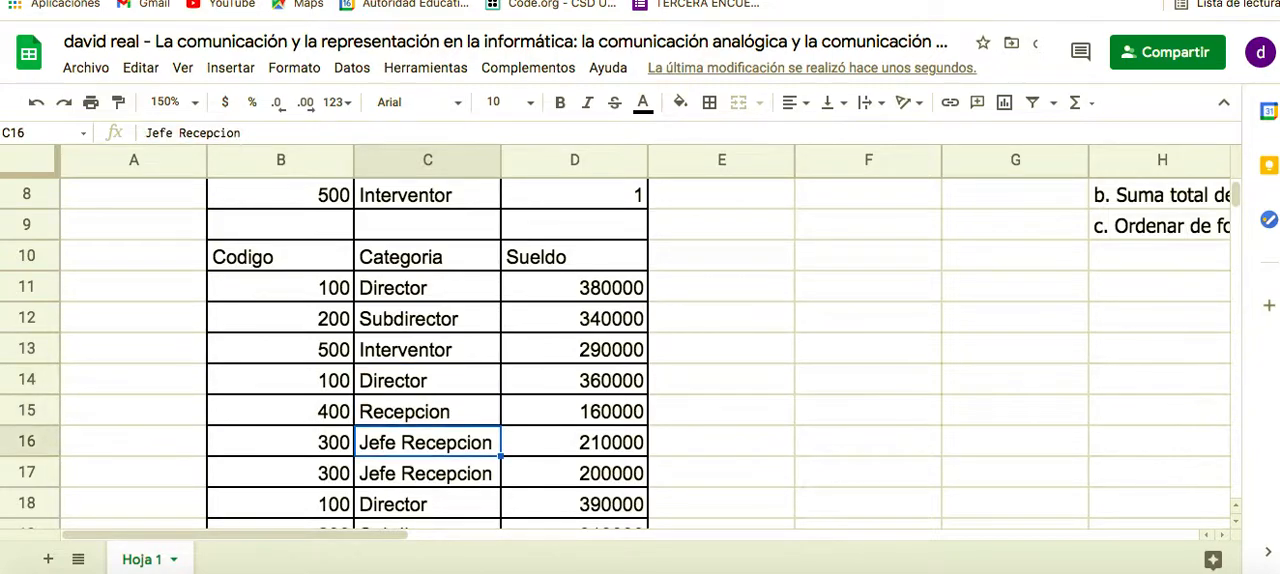
pyautogui.press('Down')
pyautogui.press('Down')
pyautogui.press('Down')
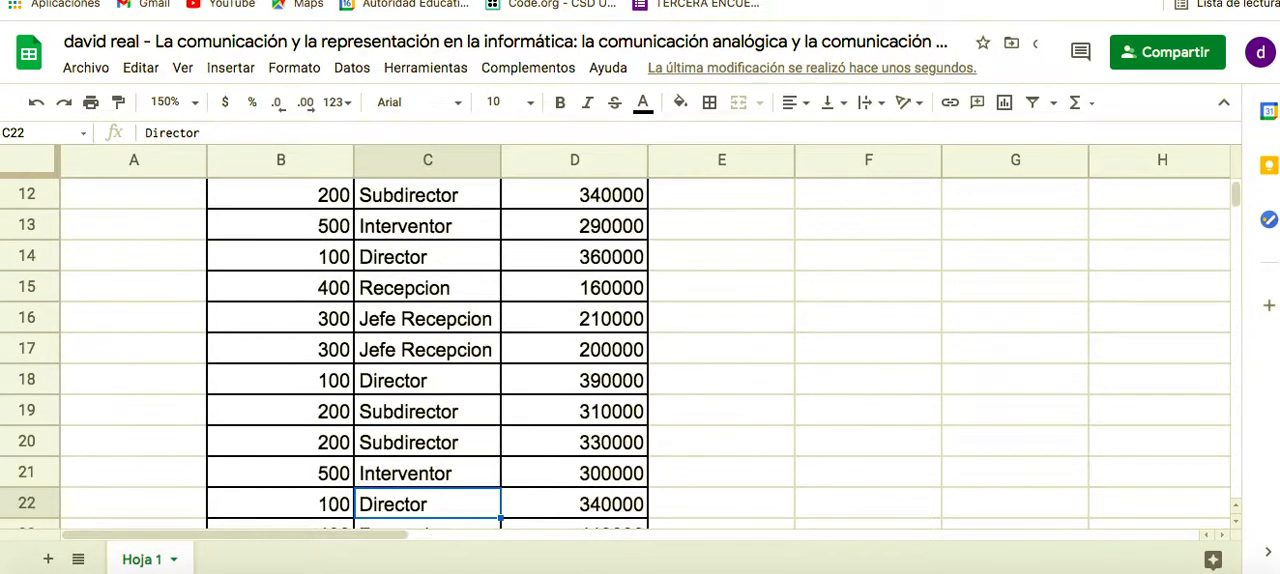
pyautogui.press('Up')
pyautogui.press('Down')
pyautogui.press('Down')
pyautogui.press('Down')
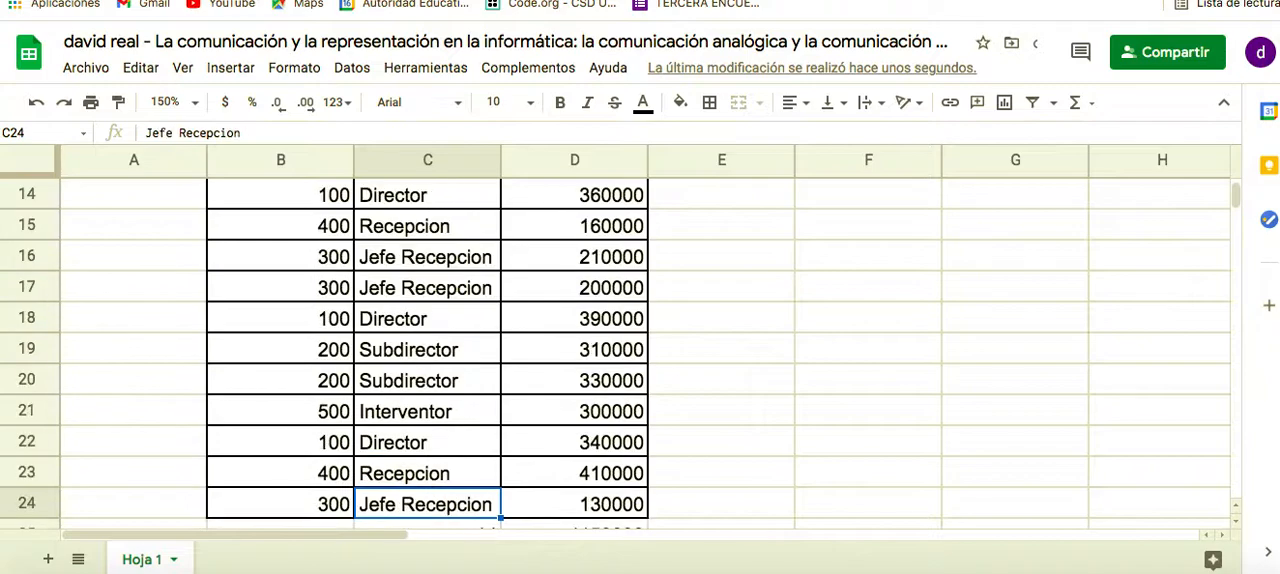
# Replace the range in the Subdirector count formula in D5 with the Categoria entries from C11 down
pyautogui.press('Up')
pyautogui.press('Up')
pyautogui.press('Up')
pyautogui.press('Up')
pyautogui.press('Up')
pyautogui.press('Up')
pyautogui.press('Up')
pyautogui.press('Up')
pyautogui.press('Up')
pyautogui.press('Up')
pyautogui.press('Up')
pyautogui.press('Up')
pyautogui.press('Up')
pyautogui.press('Up')
pyautogui.press('Up')
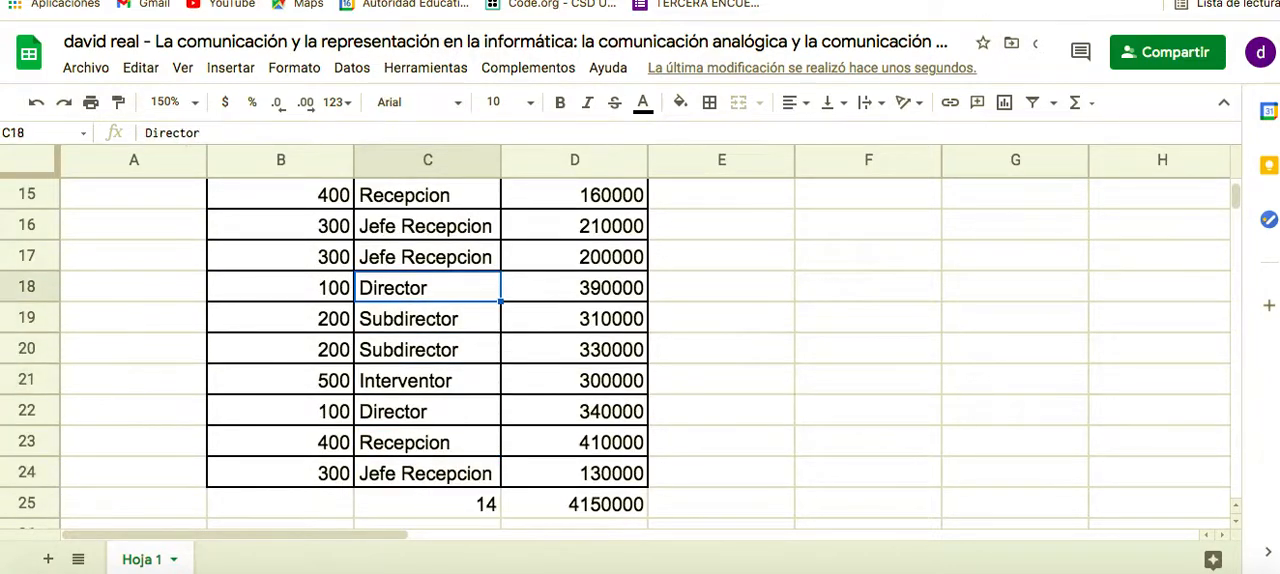
pyautogui.press('Up')
pyautogui.press('Up')
pyautogui.press('Up')
pyautogui.press('Up')
pyautogui.press('Up')
pyautogui.press('Up')
pyautogui.press('Up')
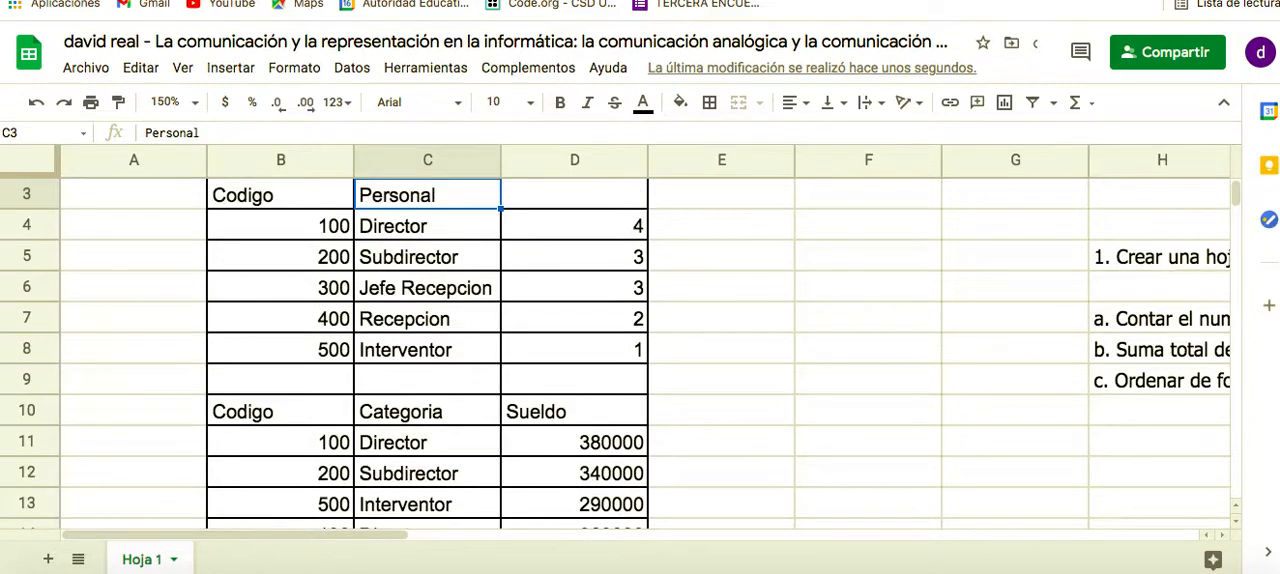
pyautogui.doubleClick(593, 256)
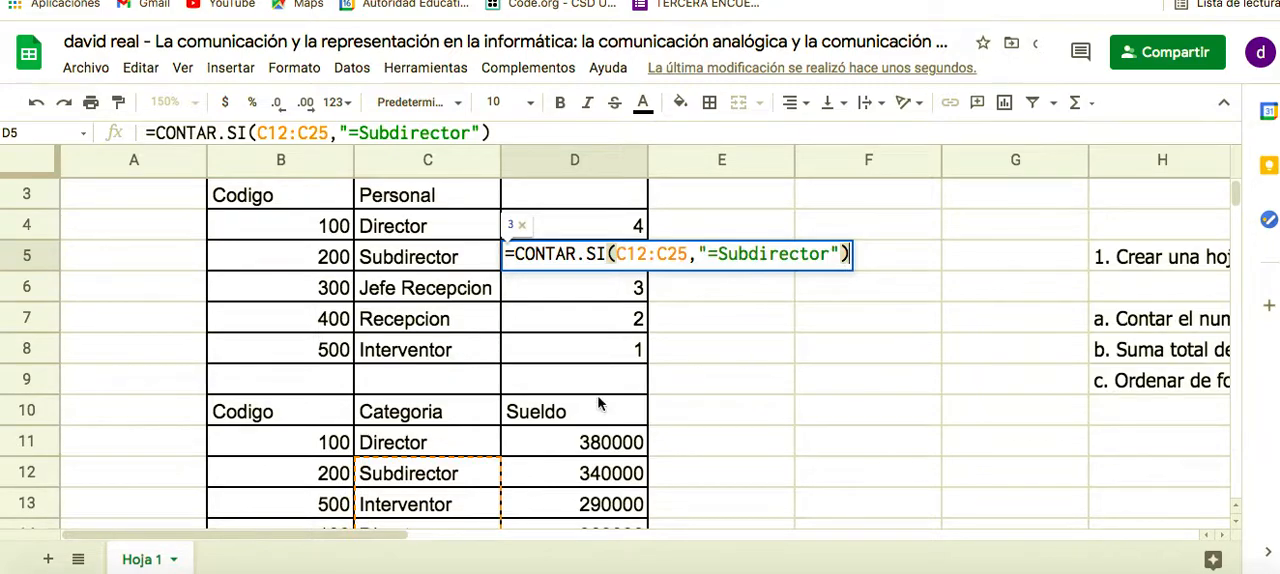
pyautogui.click(664, 254)
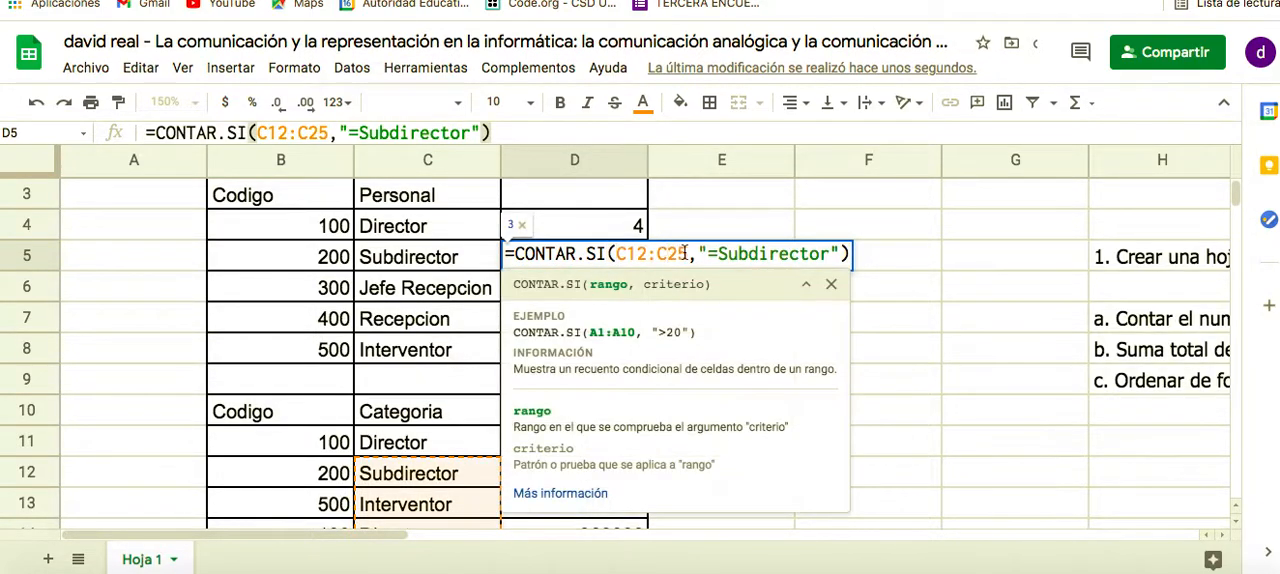
pyautogui.moveTo(688, 254); pyautogui.dragTo(616, 254)
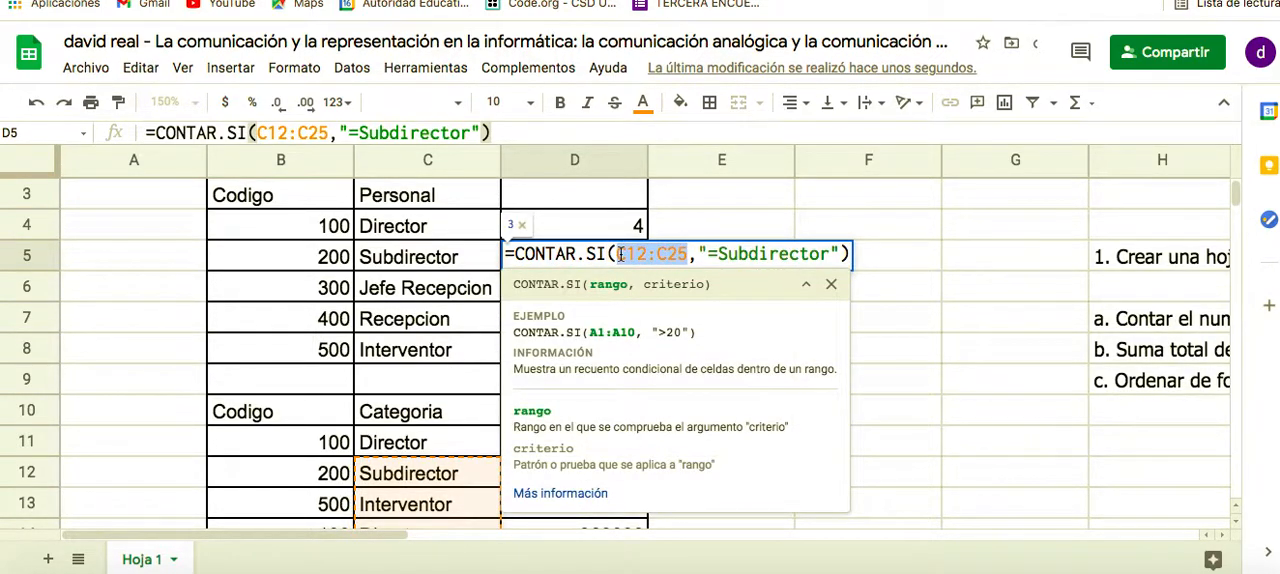
pyautogui.press('BackSpace')
pyautogui.click(432, 443)
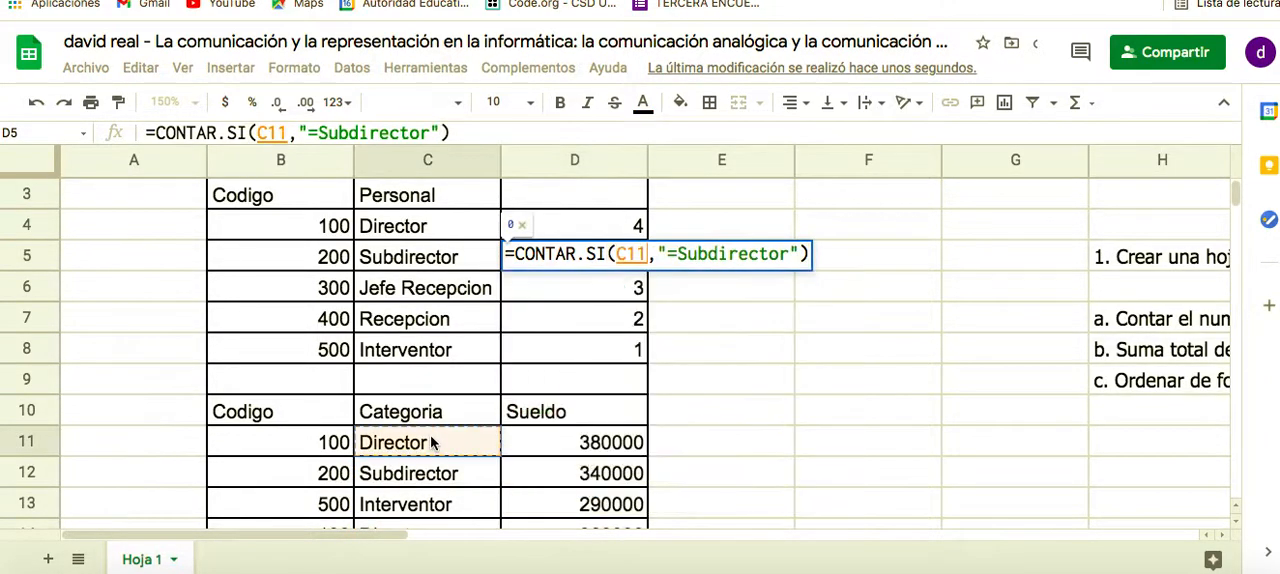
pyautogui.moveTo(432, 443)
pyautogui.mouseDown()
pyautogui.moveTo(430, 525)
pyautogui.moveTo(430, 415)
pyautogui.moveTo(430, 442)
pyautogui.mouseUp()
pyautogui.press('Return')
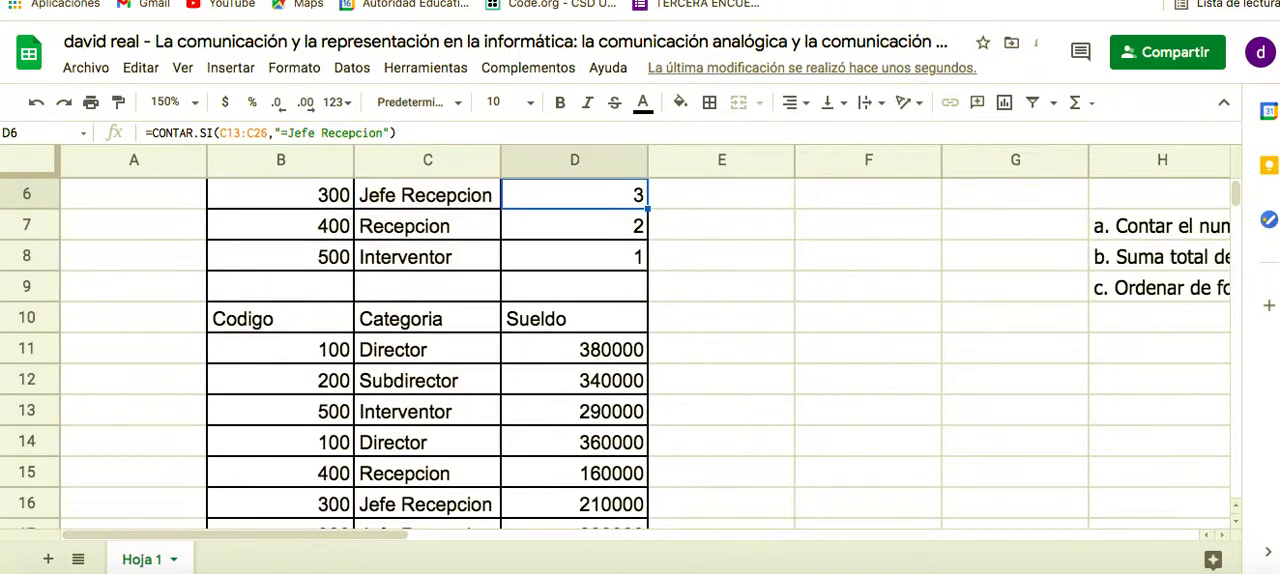
pyautogui.scroll(2, 509, 436)
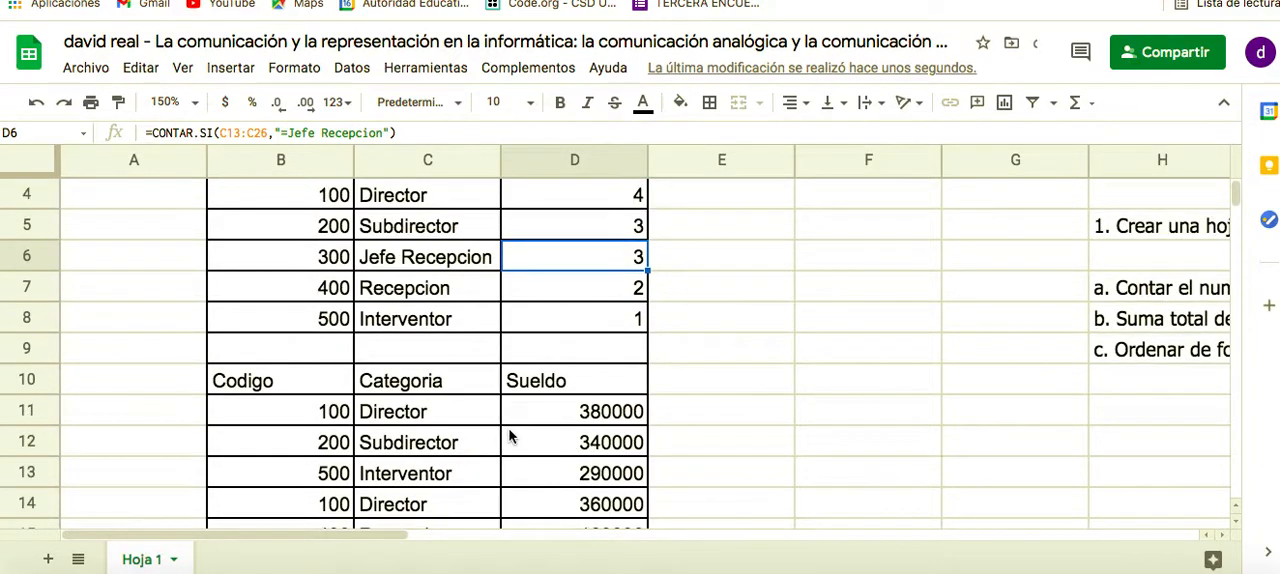
pyautogui.scroll(1, 509, 436)
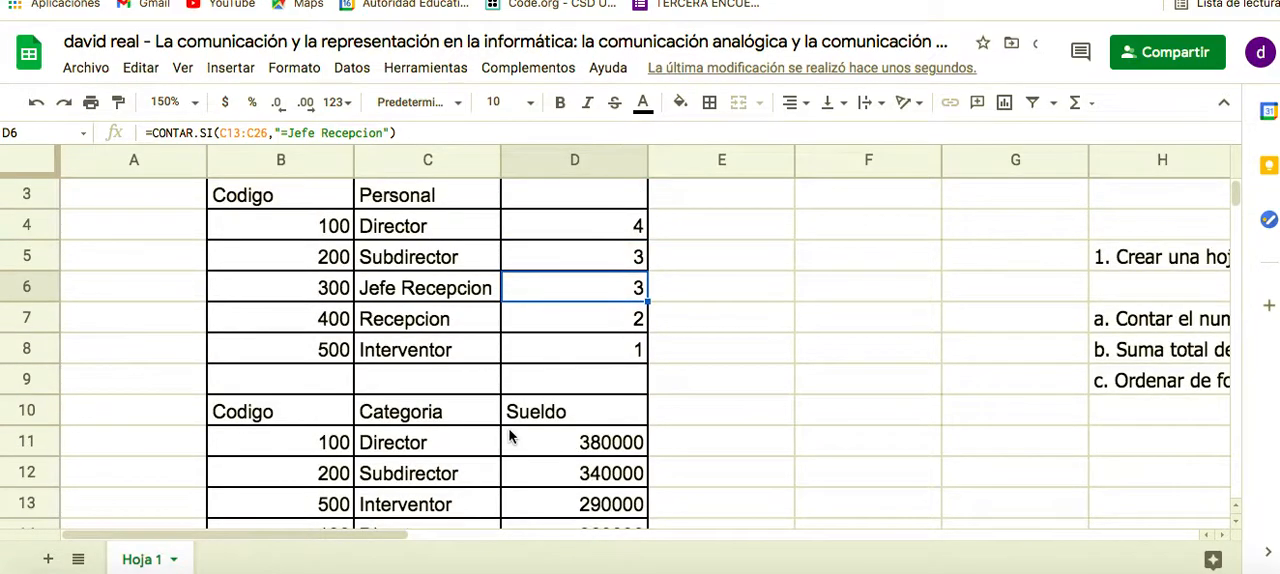
pyautogui.doubleClick(631, 289)
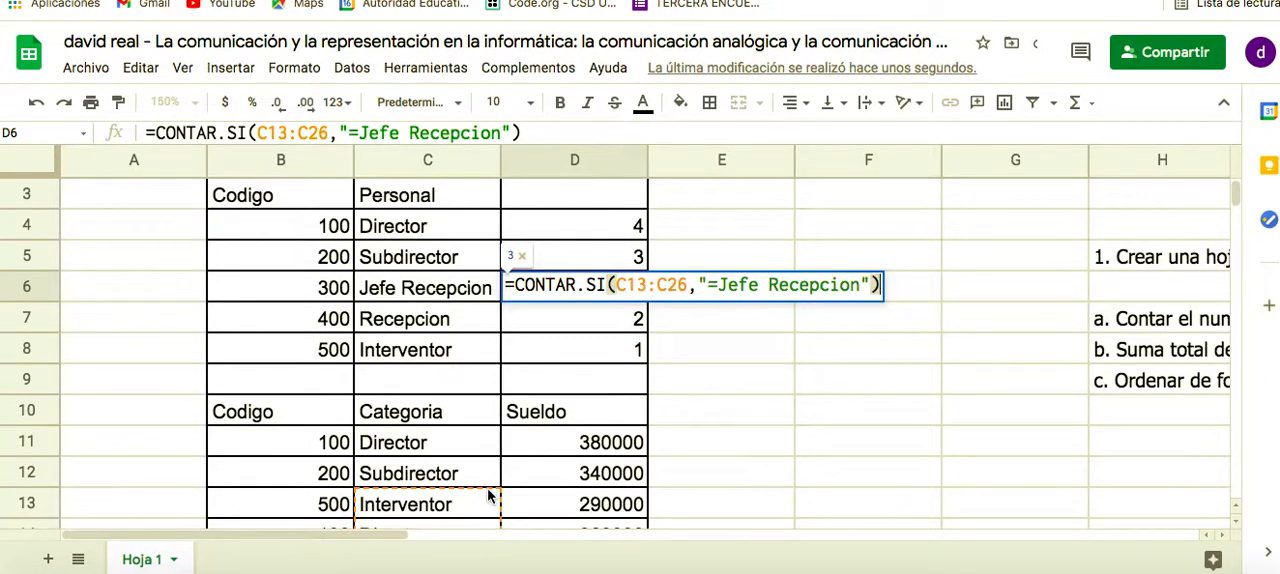
pyautogui.moveTo(486, 476); pyautogui.dragTo(482, 441)
pyautogui.click(482, 441)
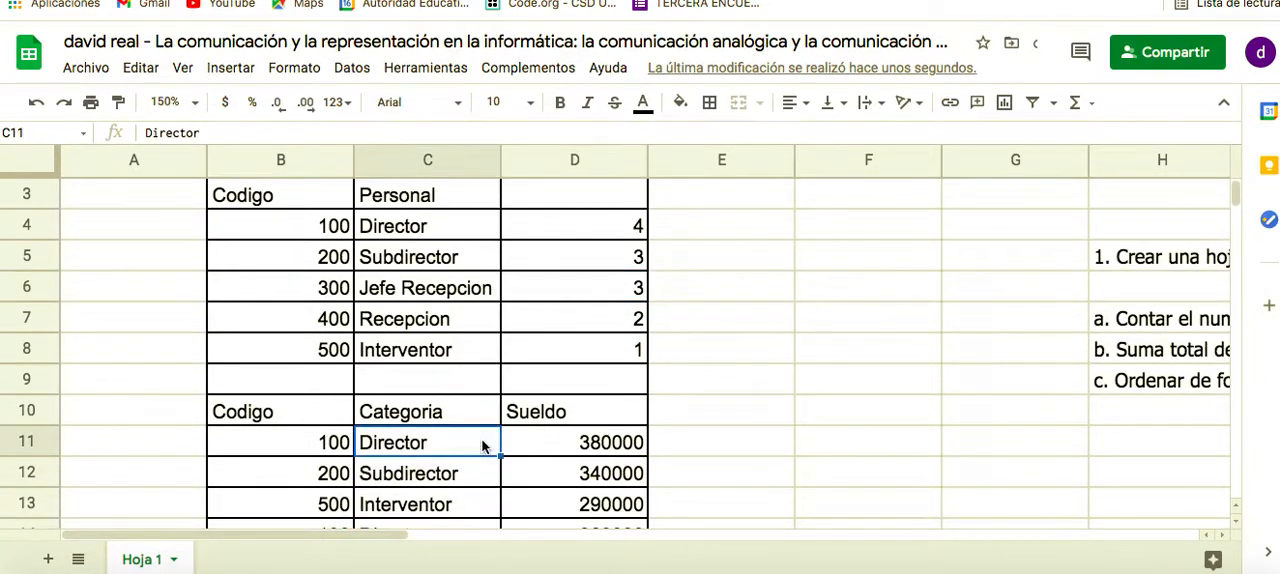
# Replace the range in the Jefe Recepcion count formula in D6 with C11:C24 and commit it
pyautogui.scroll(1, 482, 446)
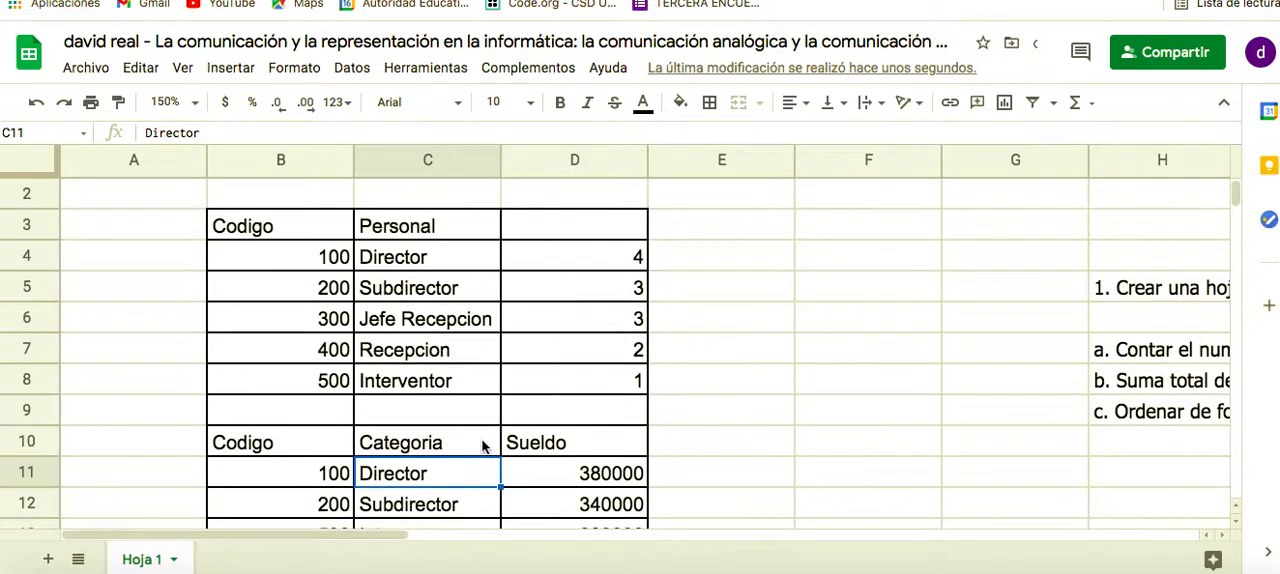
pyautogui.click(597, 320)
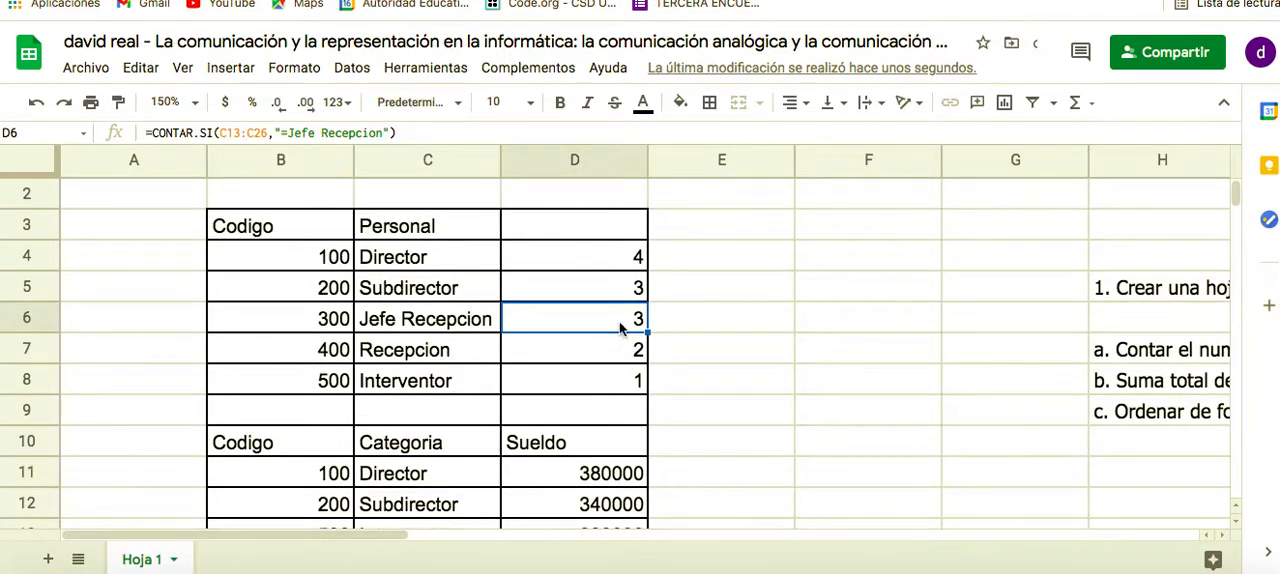
pyautogui.doubleClick(620, 322)
pyautogui.moveTo(688, 316); pyautogui.dragTo(619, 316)
pyautogui.press('BackSpace')
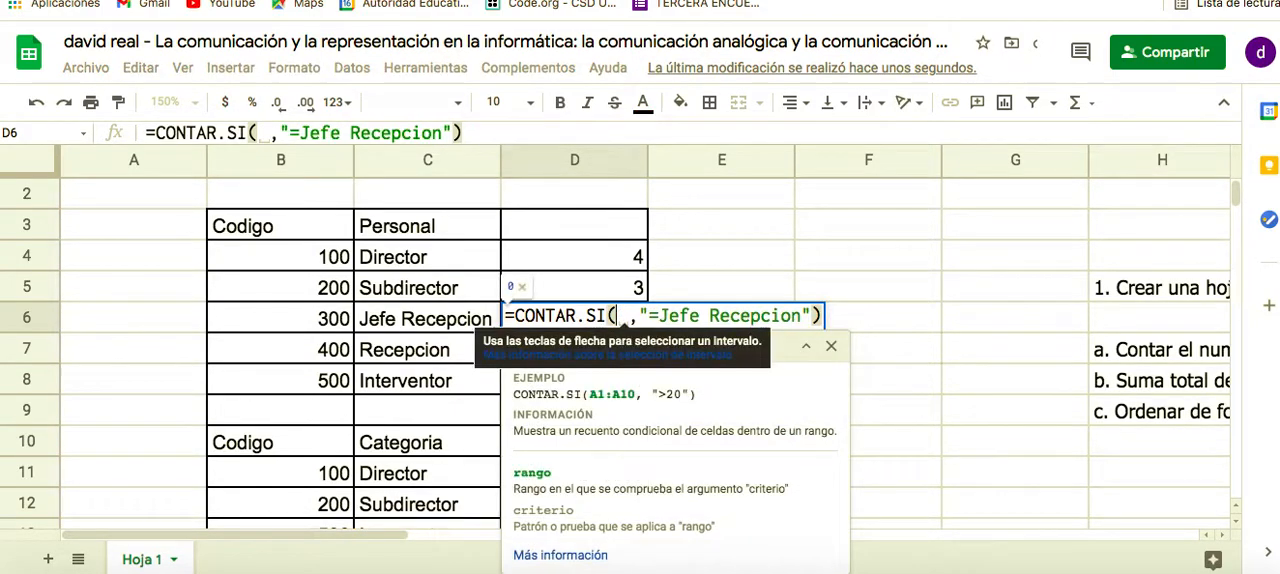
pyautogui.click(453, 478)
pyautogui.hotkey('shift', 'Down')
pyautogui.hotkey('shift', 'Down')
pyautogui.hotkey('shift', 'Down')
pyautogui.hotkey('shift', 'Down')
pyautogui.hotkey('shift', 'Down')
pyautogui.hotkey('shift', 'Down')
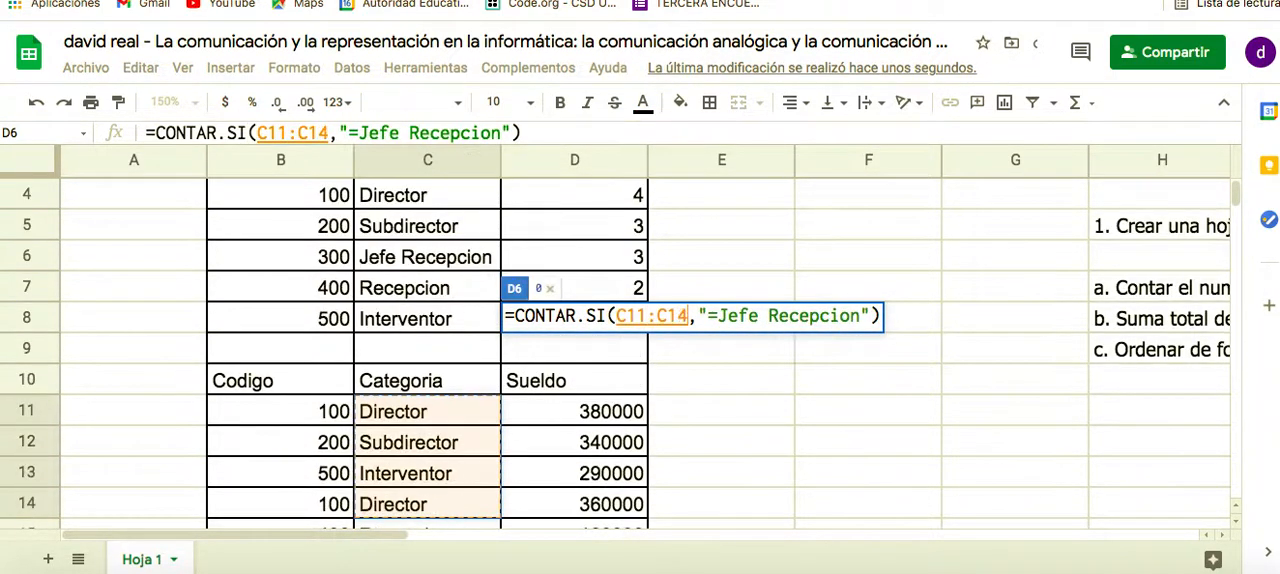
pyautogui.hotkey('shift', 'Down')
pyautogui.hotkey('shift', 'Down')
pyautogui.hotkey('shift', 'Down')
pyautogui.hotkey('shift', 'Down')
pyautogui.hotkey('shift', 'Down')
pyautogui.hotkey('shift', 'Down')
pyautogui.hotkey('shift', 'Down')
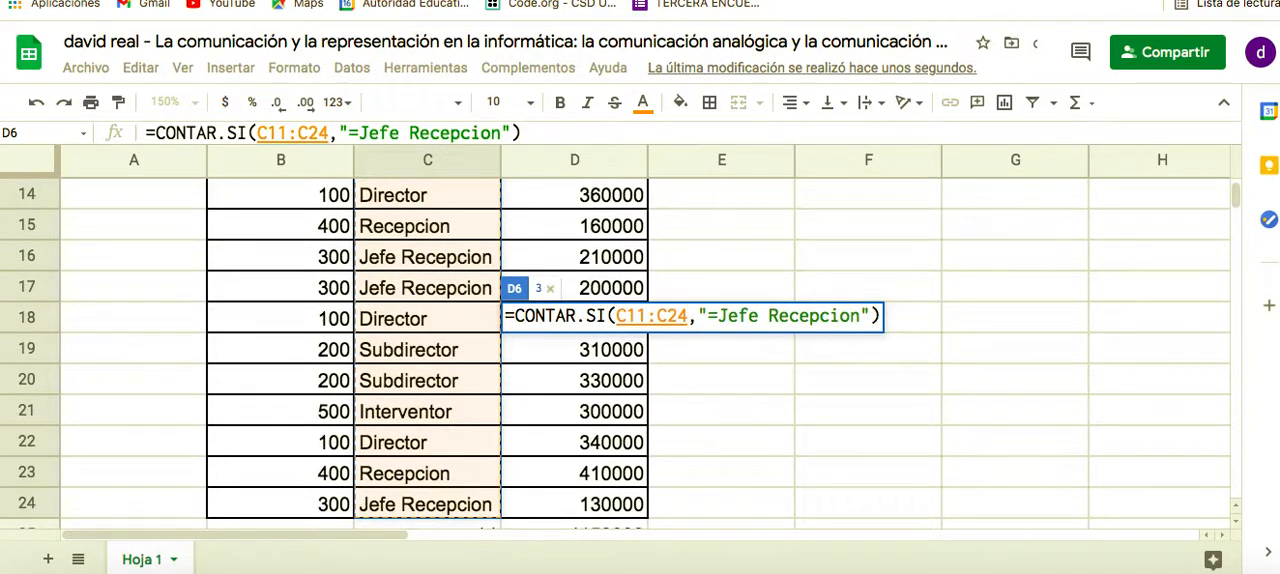
pyautogui.hotkey('shift', 'Down')
pyautogui.hotkey('shift', 'Up')
pyautogui.press('Return')
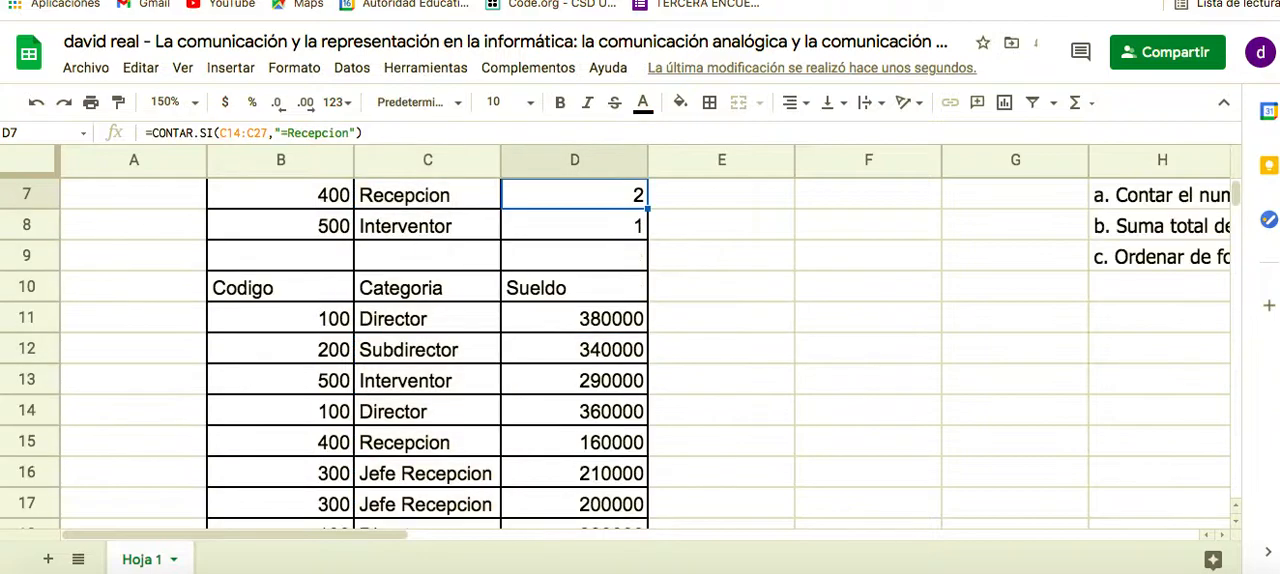
# Change the range of the Recepcion count formula in D7 to C11:C24 and commit it
pyautogui.scroll(1, 561, 376)
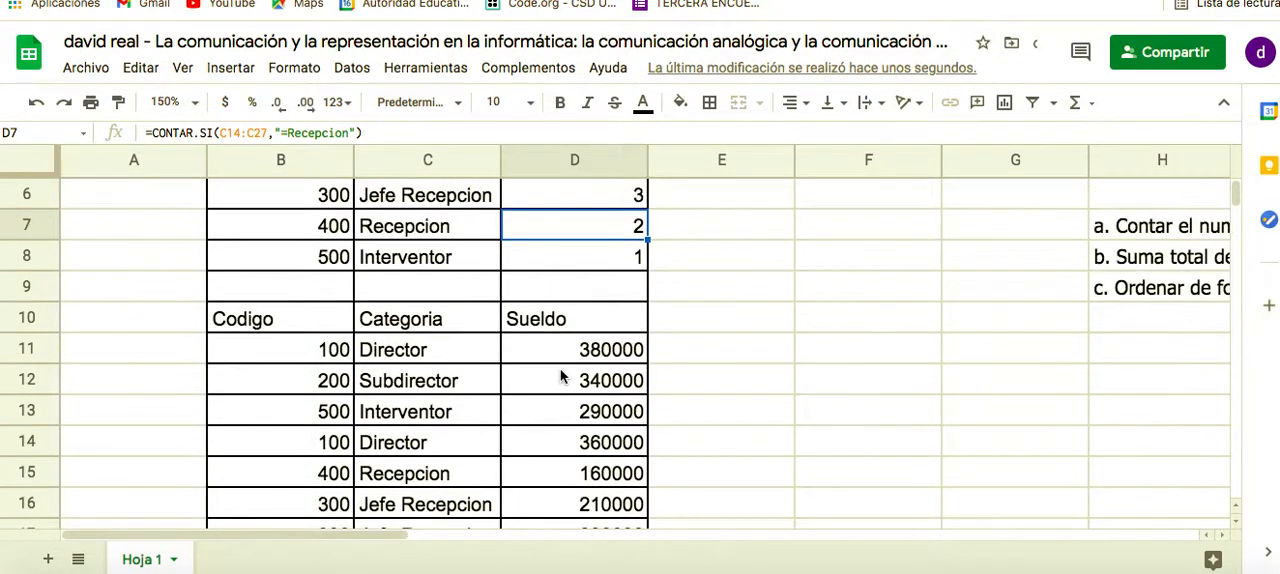
pyautogui.scroll(2, 577, 254)
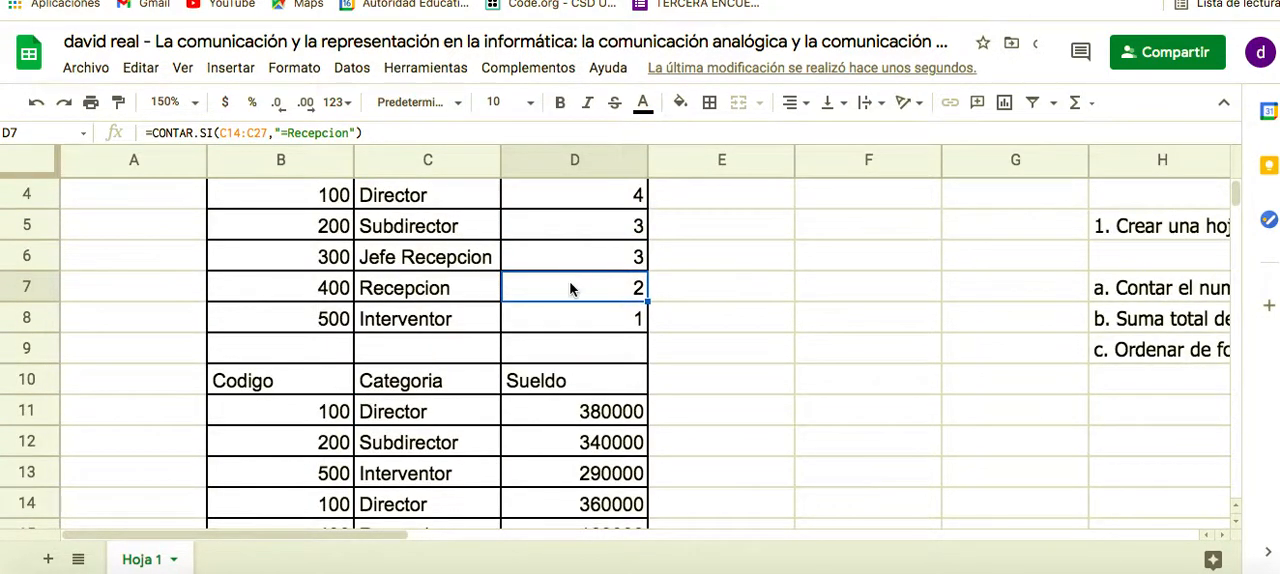
pyautogui.doubleClick(570, 288)
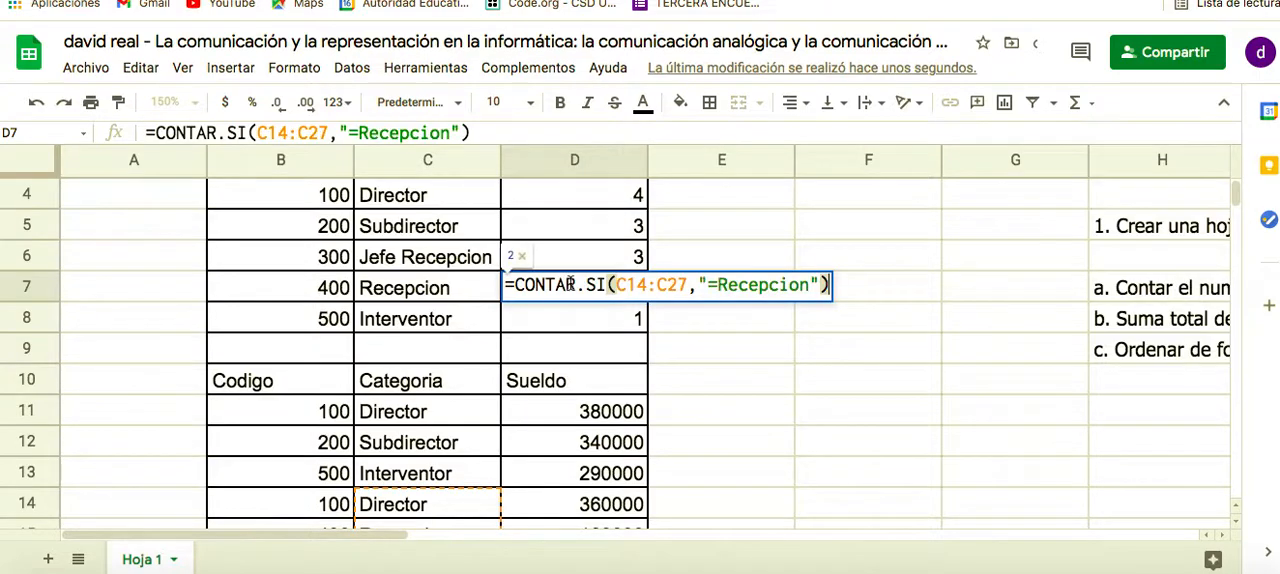
pyautogui.click(687, 285)
pyautogui.press('BackSpace')
pyautogui.press('BackSpace')
pyautogui.press('BackSpace')
pyautogui.press('BackSpace')
pyautogui.press('BackSpace')
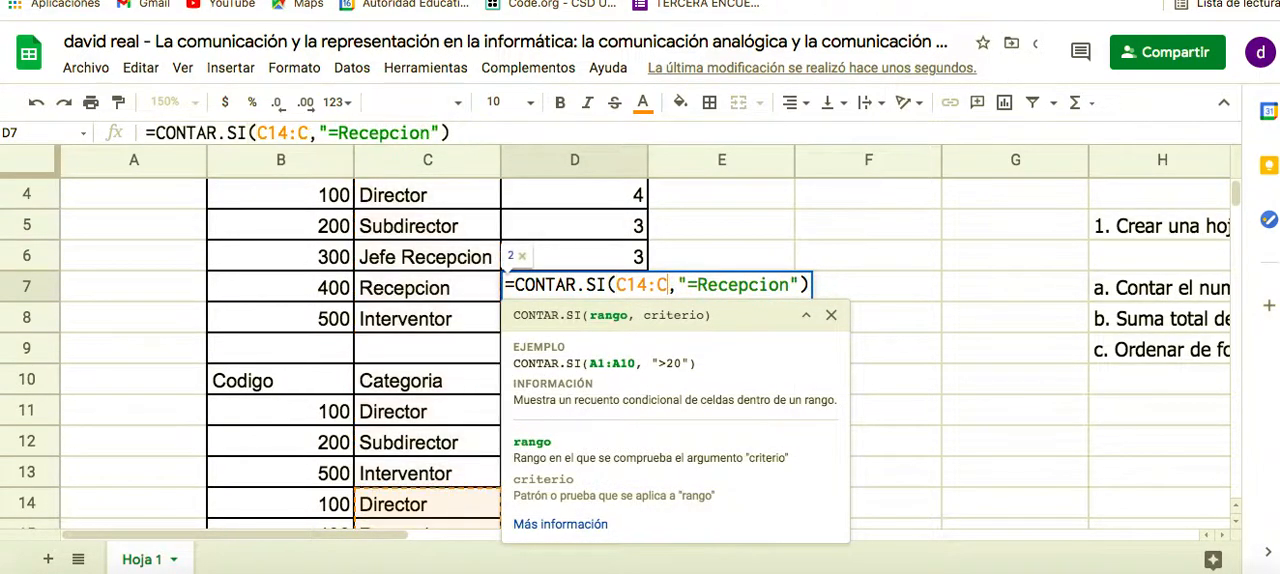
pyautogui.press('BackSpace')
pyautogui.press('BackSpace')
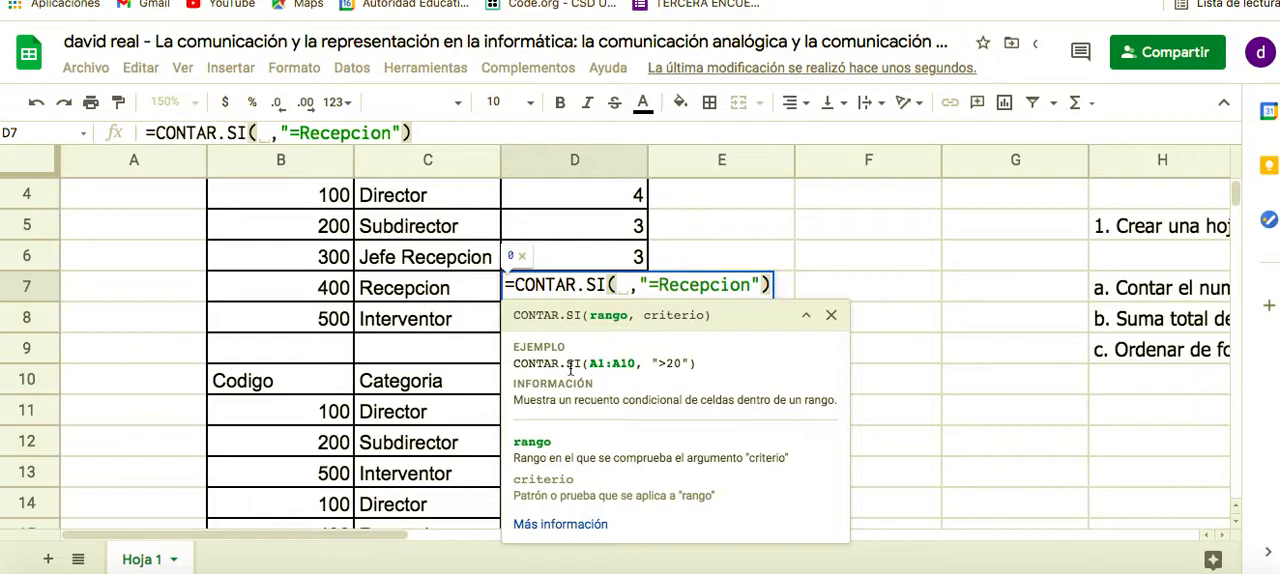
pyautogui.click(463, 427)
pyautogui.moveTo(463, 427); pyautogui.dragTo(463, 513)
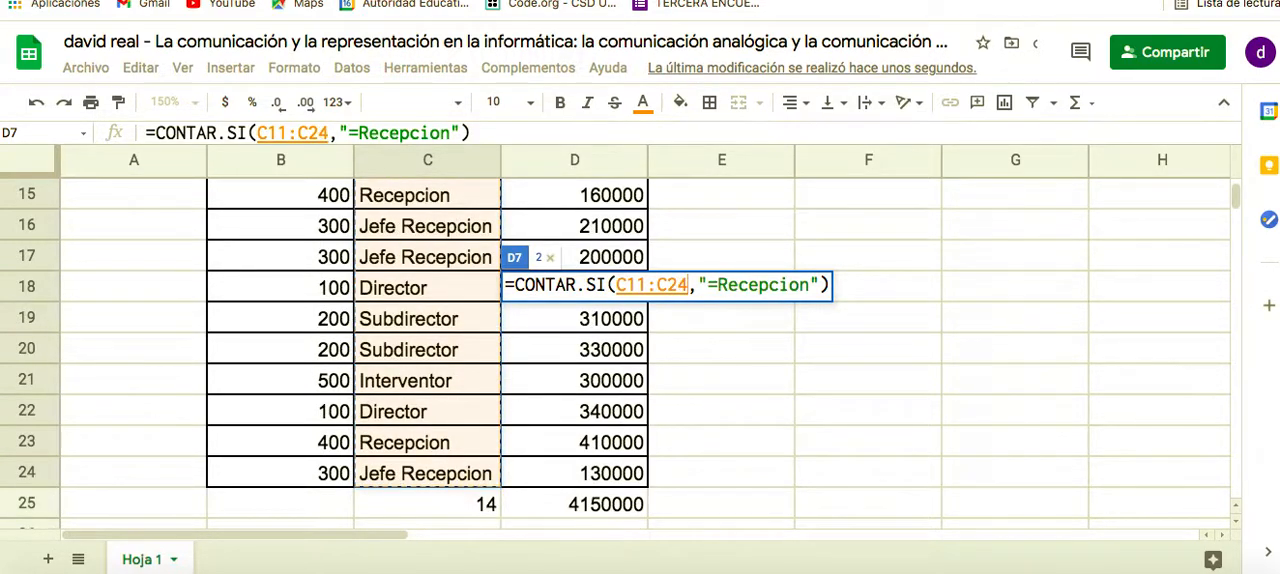
pyautogui.press('Return')
# Correct the Interventor count formula in D8 so that it counts over C11:C24
pyautogui.scroll(1, 557, 411)
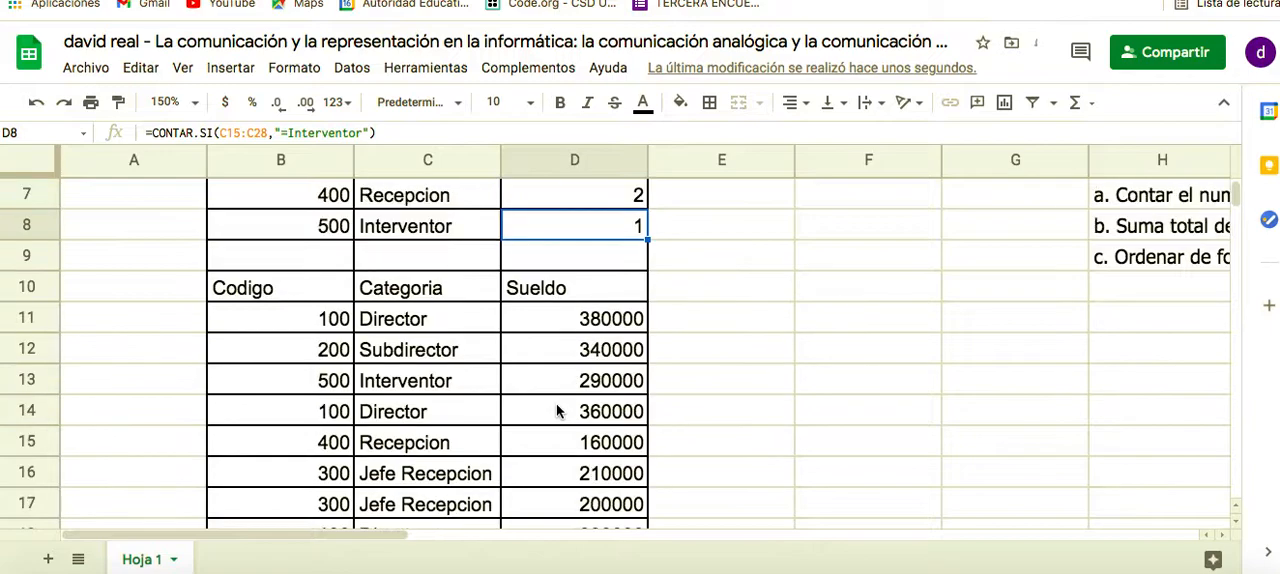
pyautogui.doubleClick(586, 227)
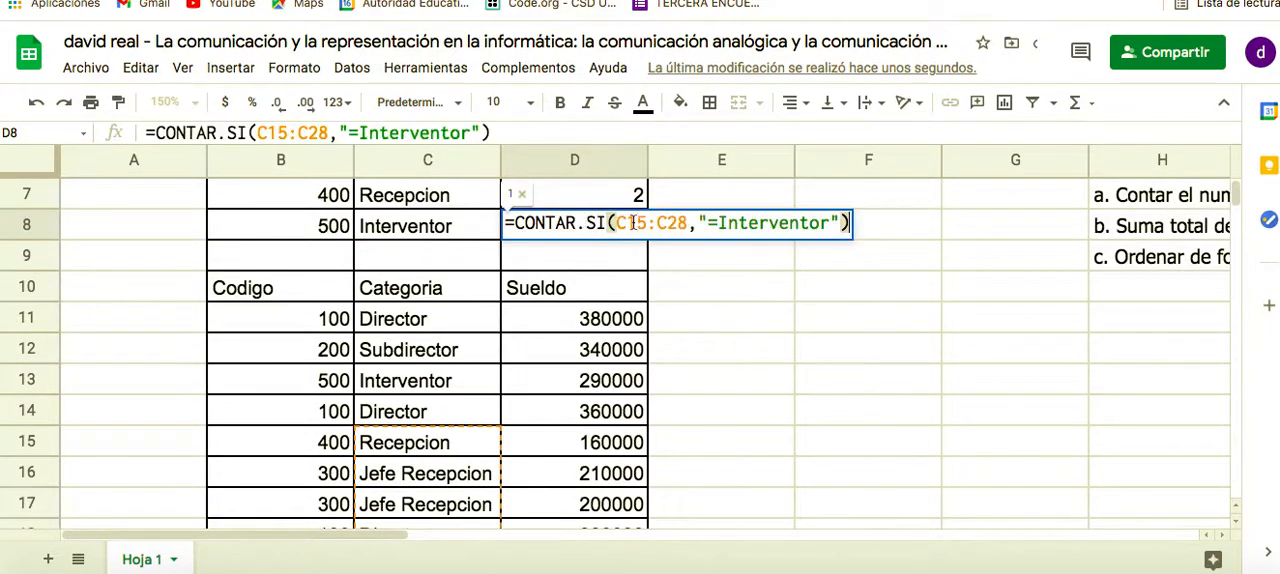
pyautogui.moveTo(688, 223); pyautogui.dragTo(619, 223)
pyautogui.press('BackSpace')
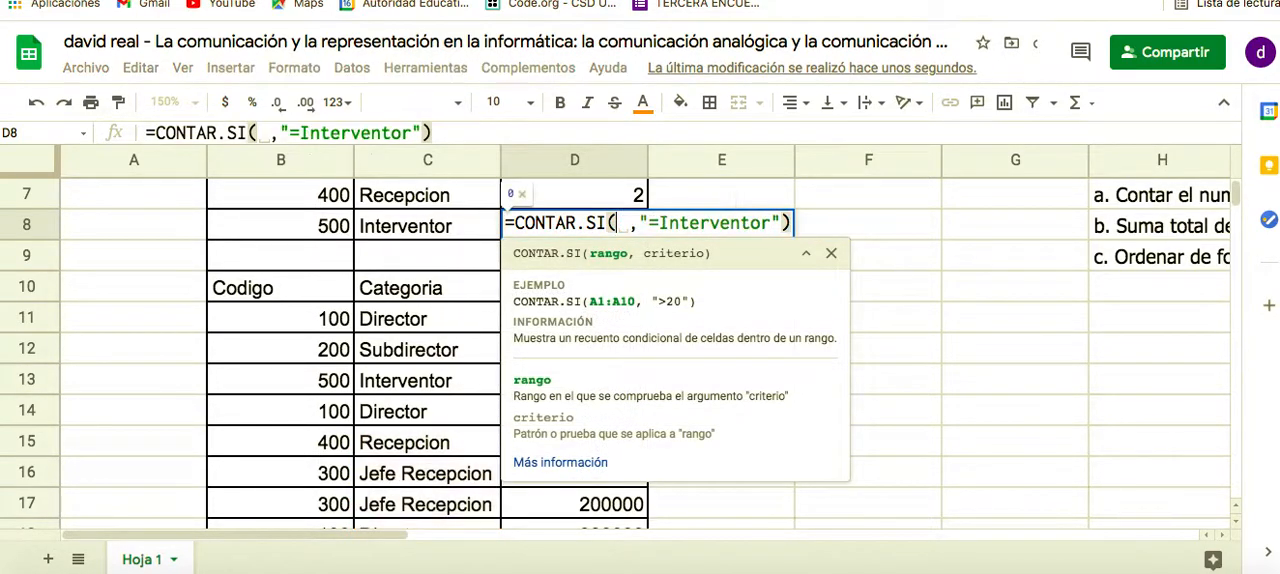
pyautogui.click(456, 323)
pyautogui.moveTo(456, 323); pyautogui.dragTo(456, 473)
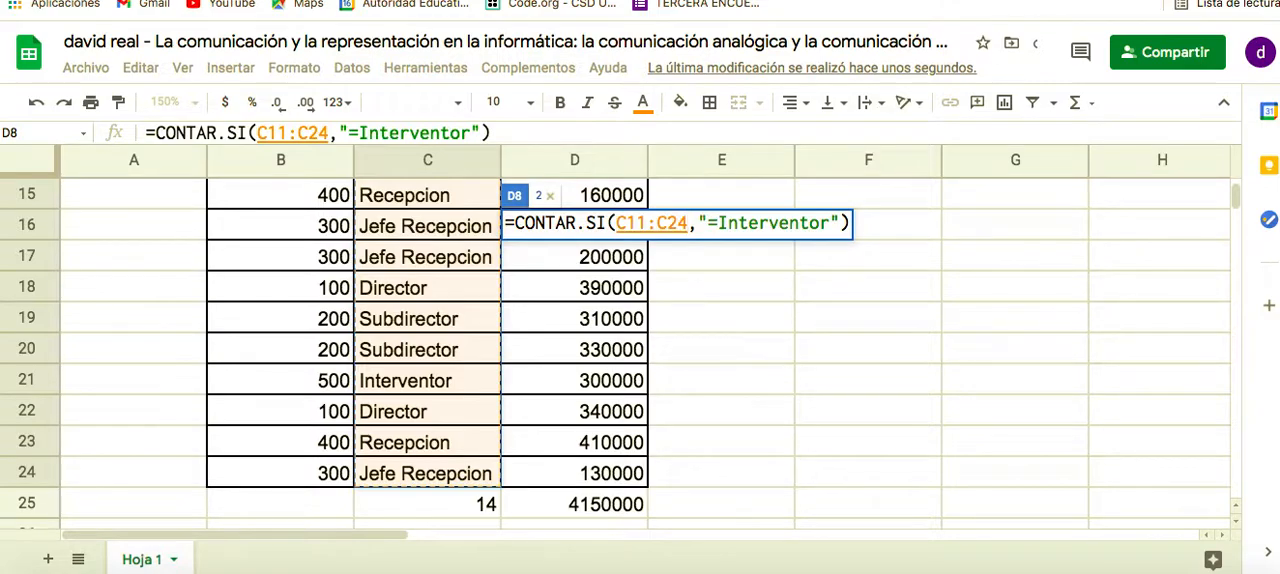
pyautogui.press('Return')
# Check the category counts against the data list and read the assignment's tasks beside the tables
pyautogui.scroll(4, 560, 313)
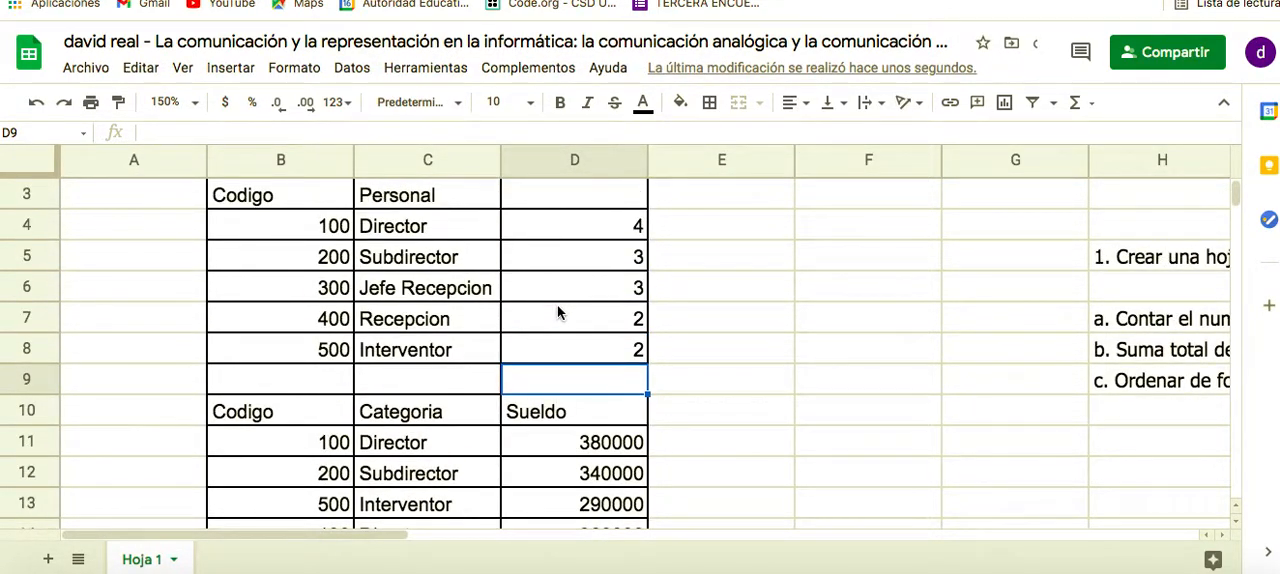
pyautogui.scroll(-5, 558, 313)
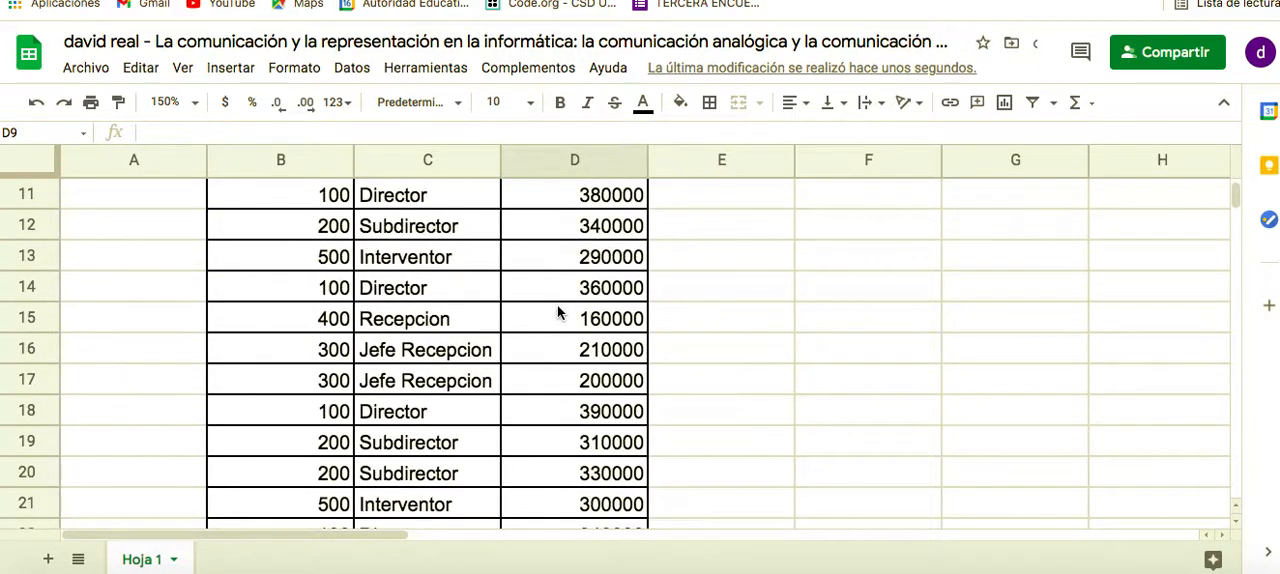
pyautogui.scroll(6, 558, 313)
pyautogui.hscroll(3, 558, 313)
pyautogui.hscroll(3, 558, 313)
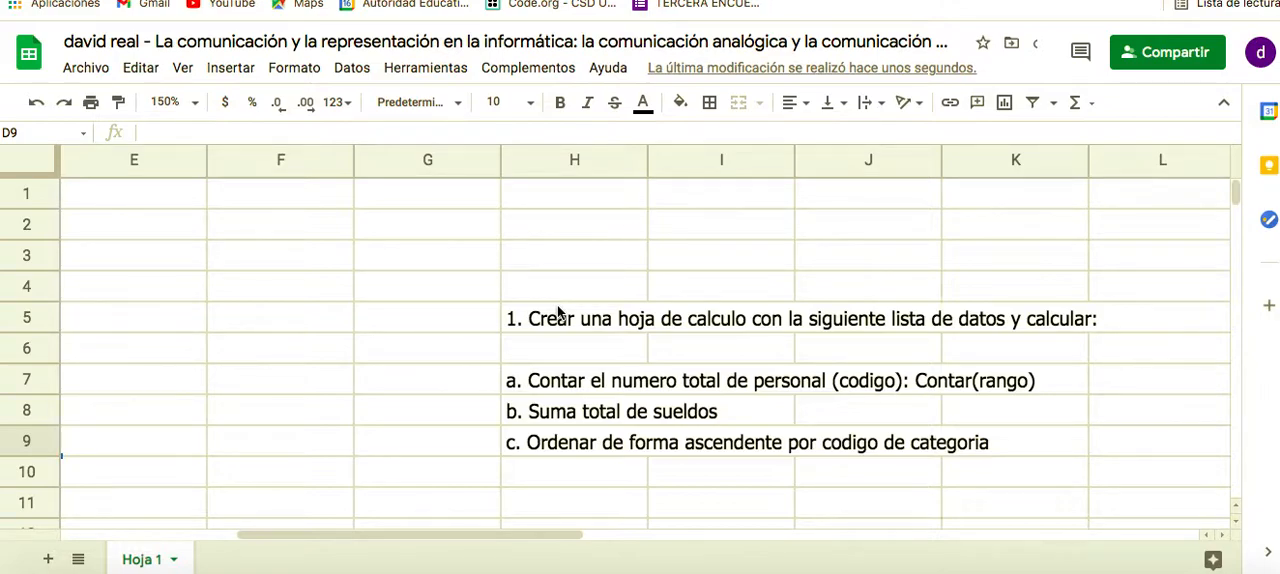
pyautogui.hscroll(-2, 443, 363)
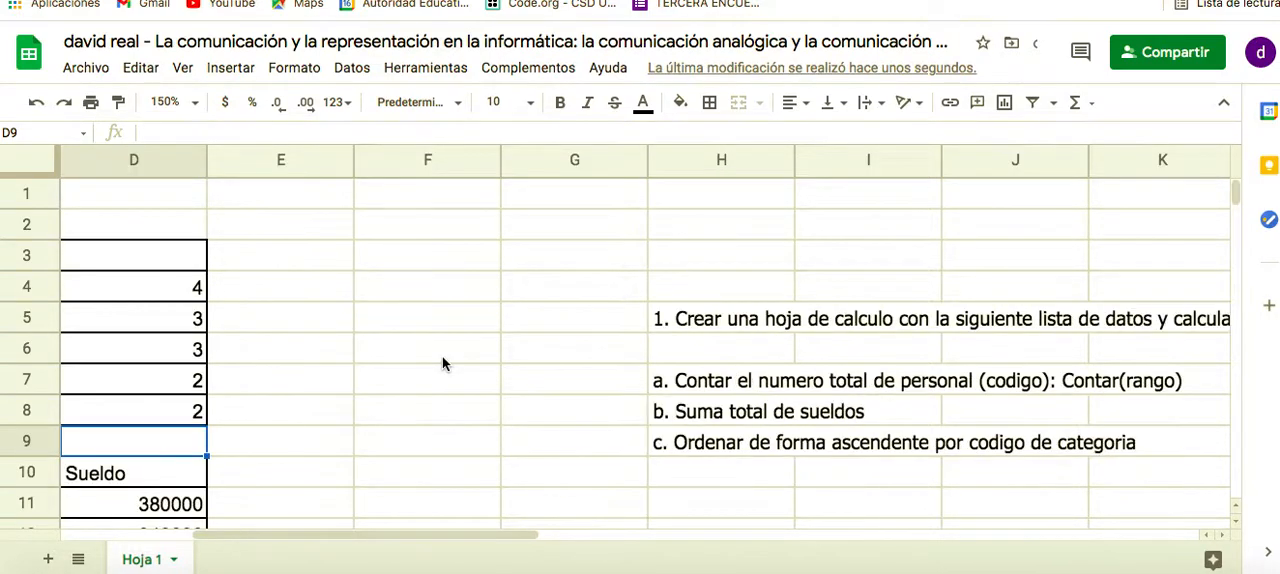
pyautogui.hscroll(-3, 443, 363)
# Examine the CONTARA formula in C25 below the Categoria entries without changing it
pyautogui.scroll(-1, 443, 363)
pyautogui.scroll(-5, 443, 363)
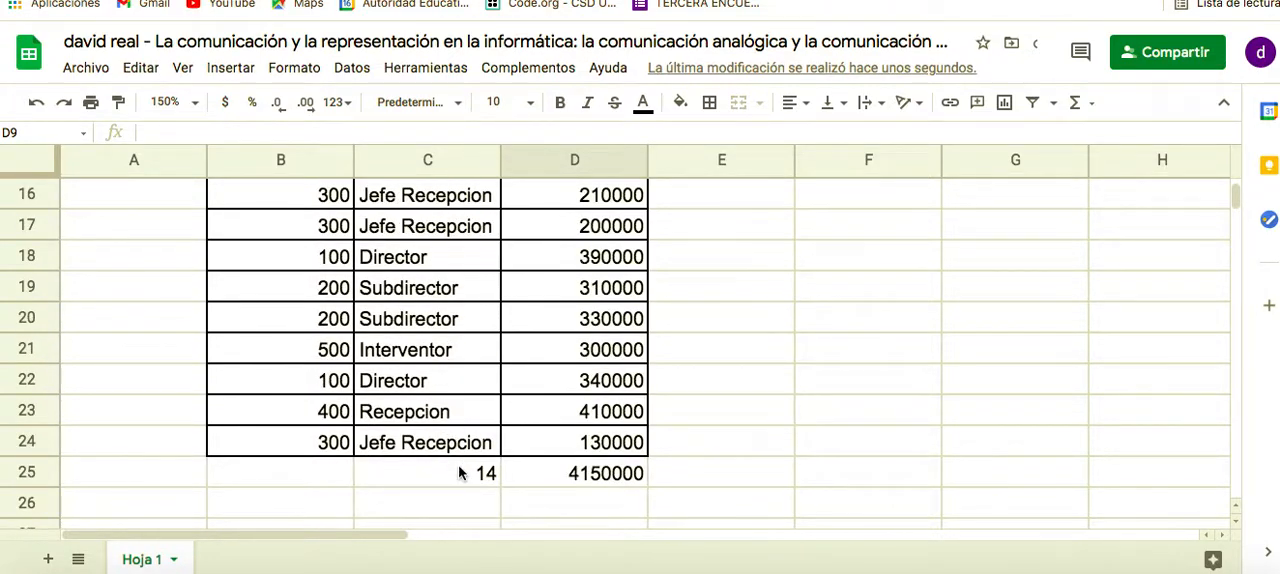
pyautogui.doubleClick(464, 470)
pyautogui.doubleClick(459, 469)
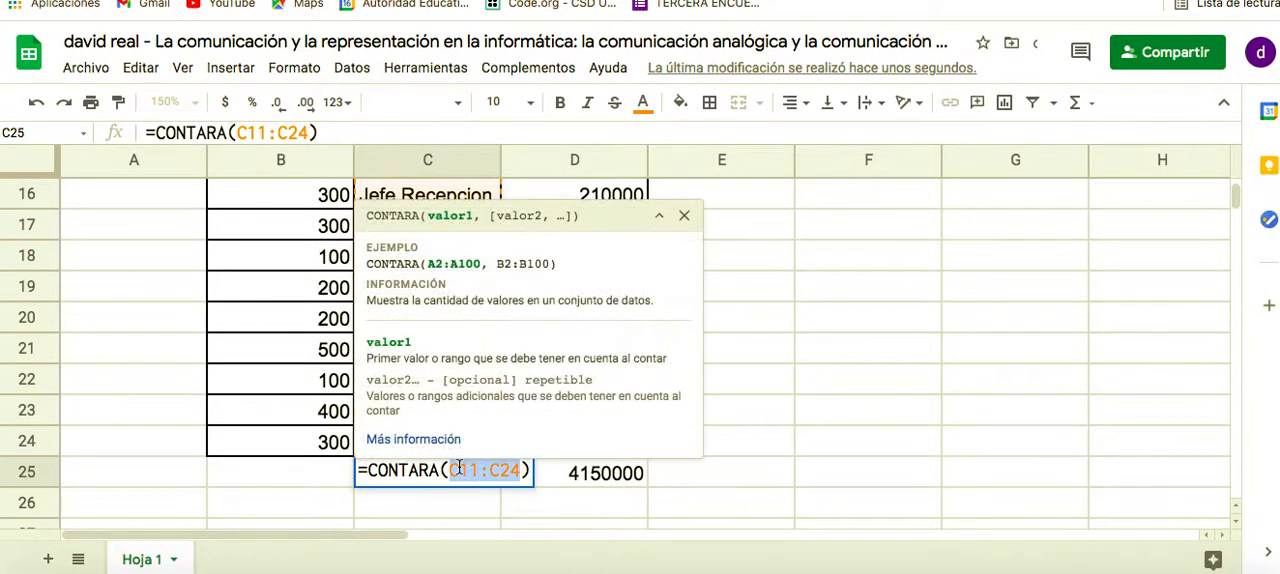
pyautogui.press('Return')
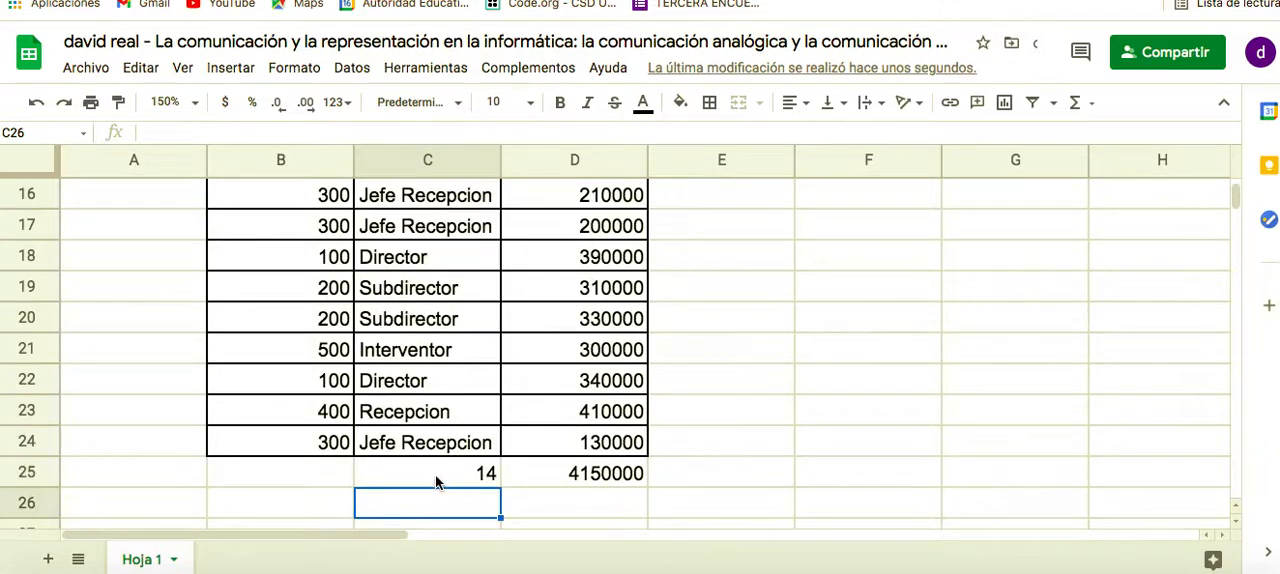
pyautogui.click(436, 482)
pyautogui.doubleClick(436, 481)
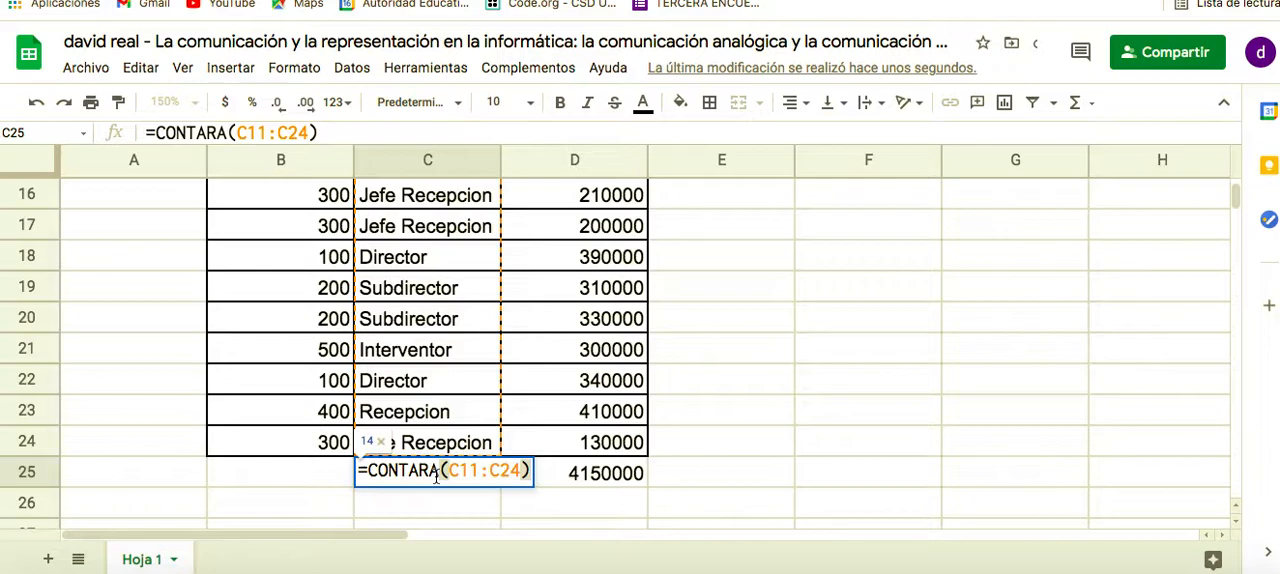
# Leave the CONTARA formula in C25 without editing it and reread the assignment's tasks beside the tables
pyautogui.click(436, 477)
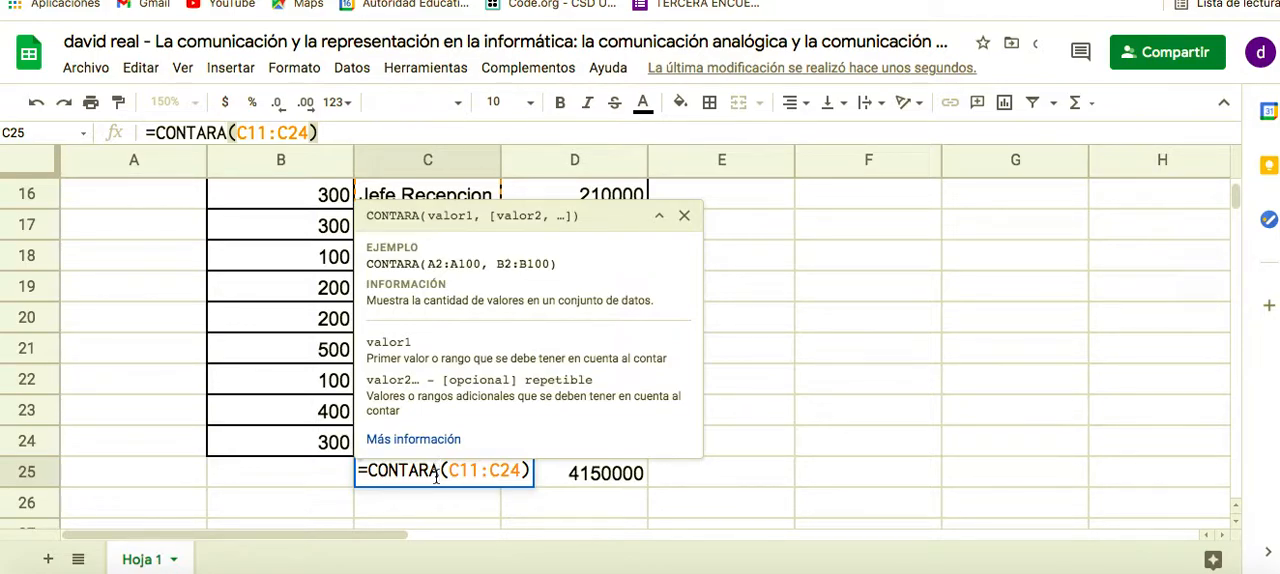
pyautogui.click(435, 506)
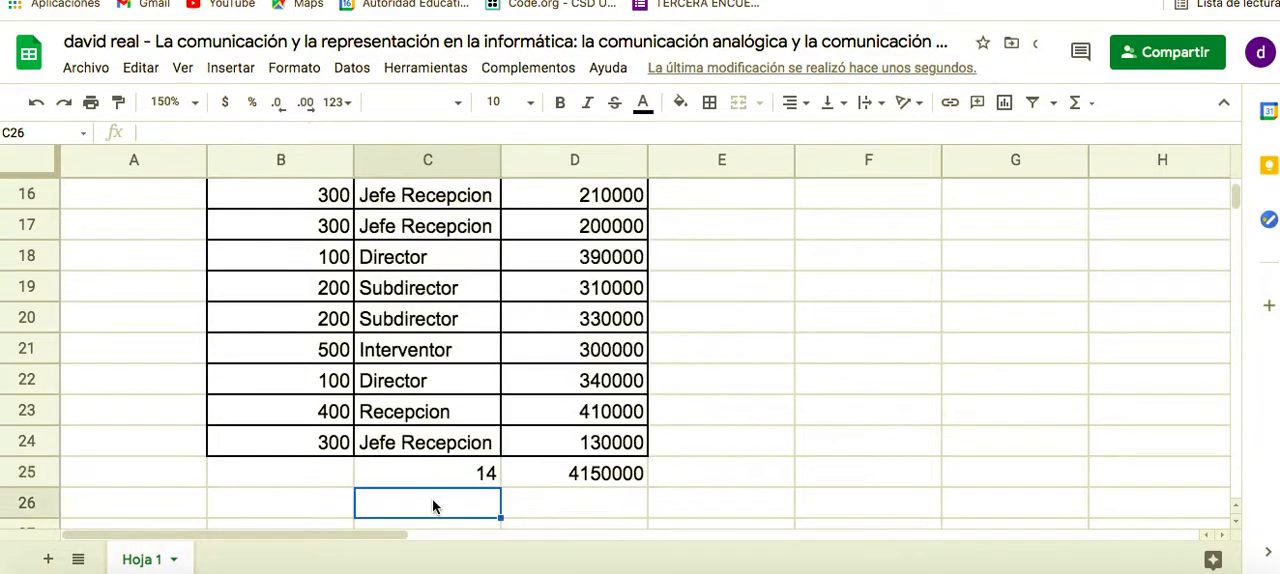
pyautogui.click(455, 483)
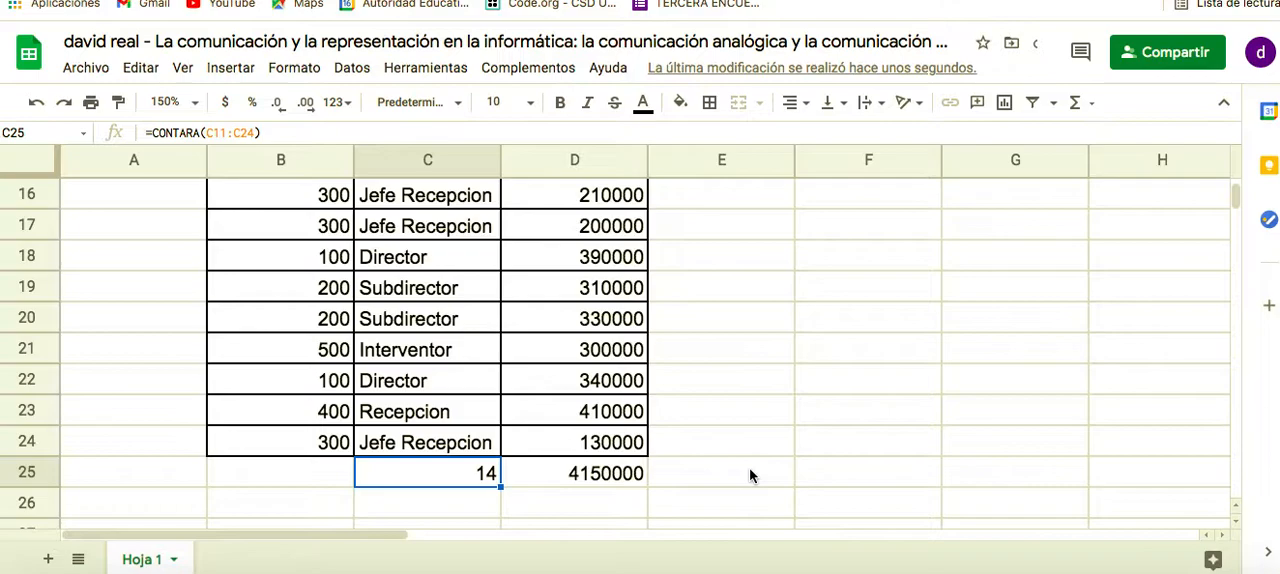
pyautogui.hscroll(10, 750, 476)
pyautogui.scroll(5, 750, 476)
pyautogui.hscroll(-8, 750, 476)
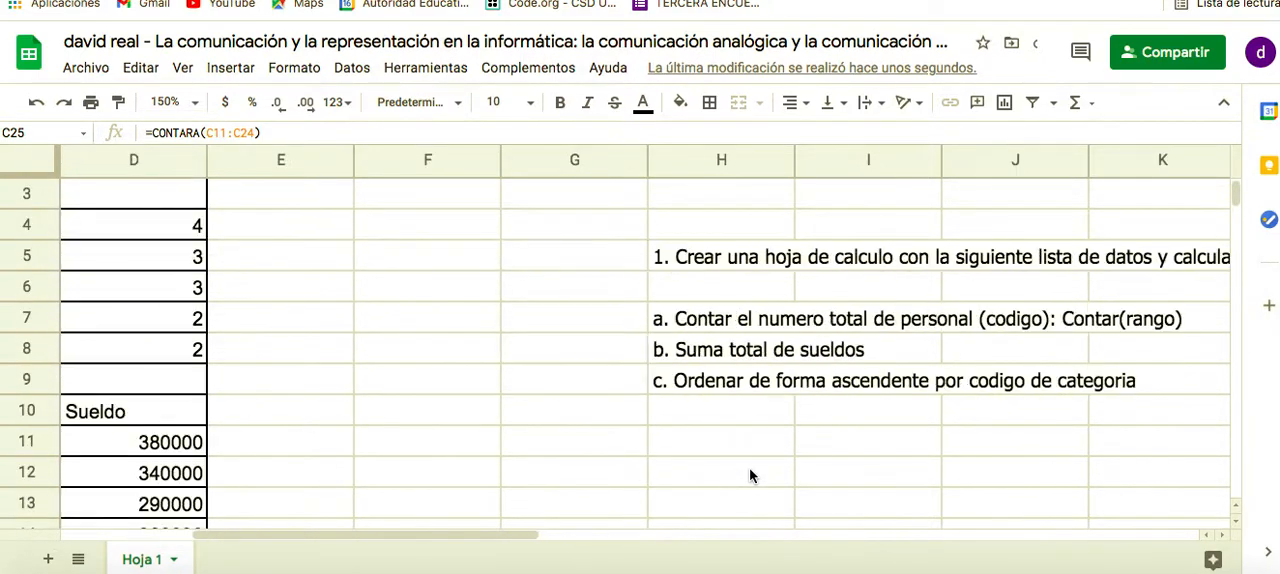
pyautogui.scroll(-5, 750, 476)
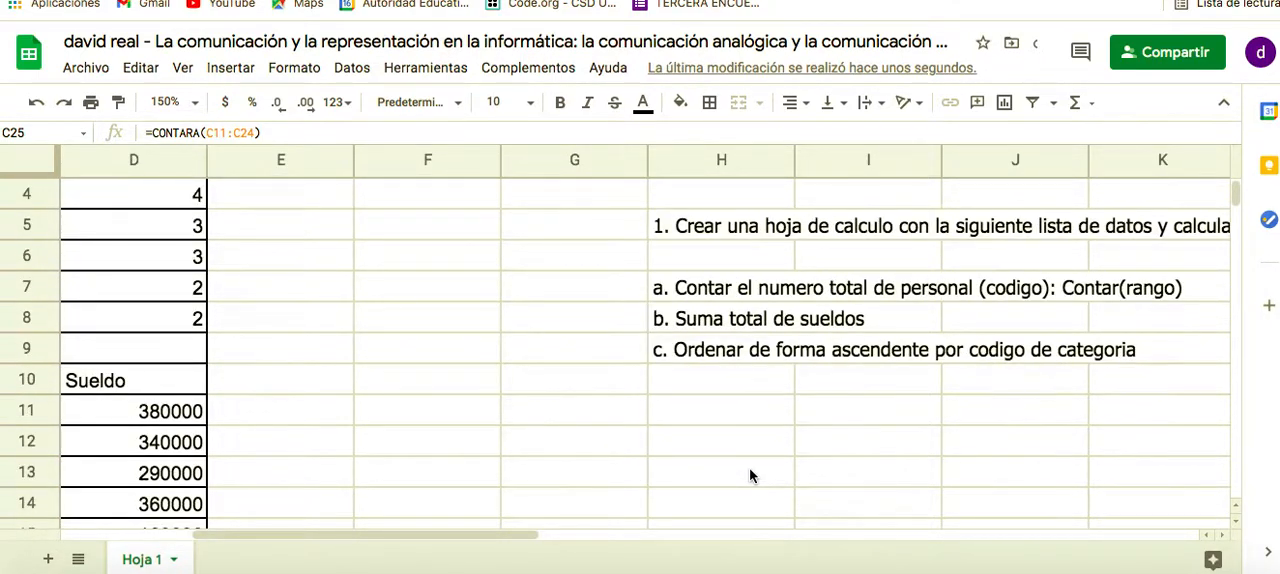
pyautogui.hscroll(-3, 750, 476)
pyautogui.scroll(-3, 750, 476)
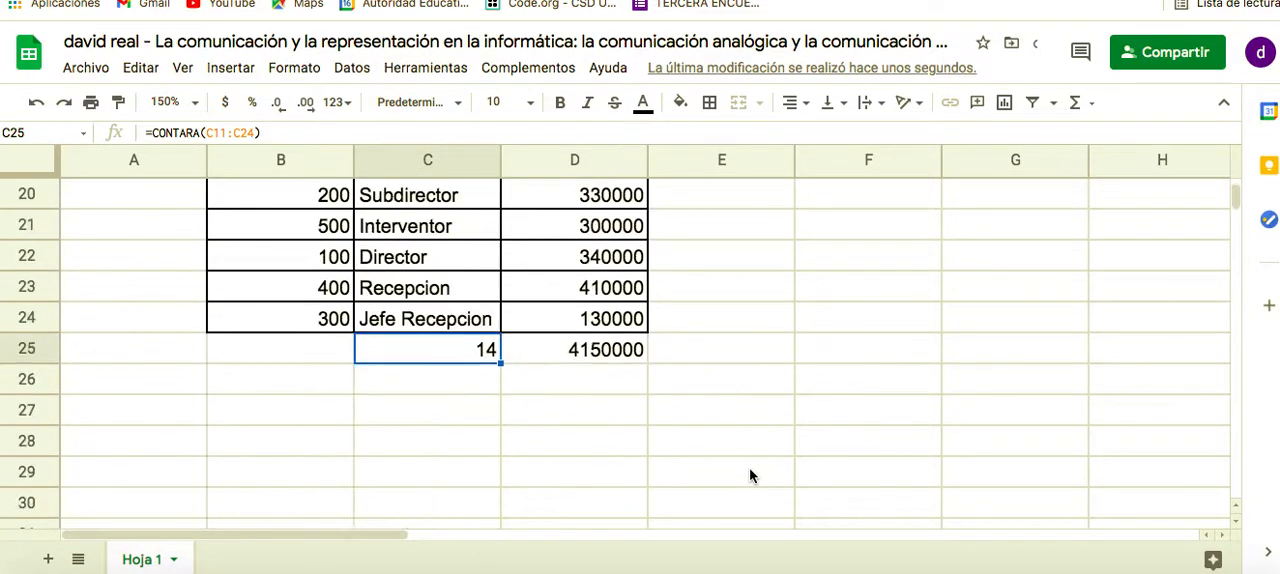
pyautogui.scroll(1, 749, 474)
# Examine the SUMA formula in D25 below the Sueldo entries and leave it without editing
pyautogui.click(598, 383)
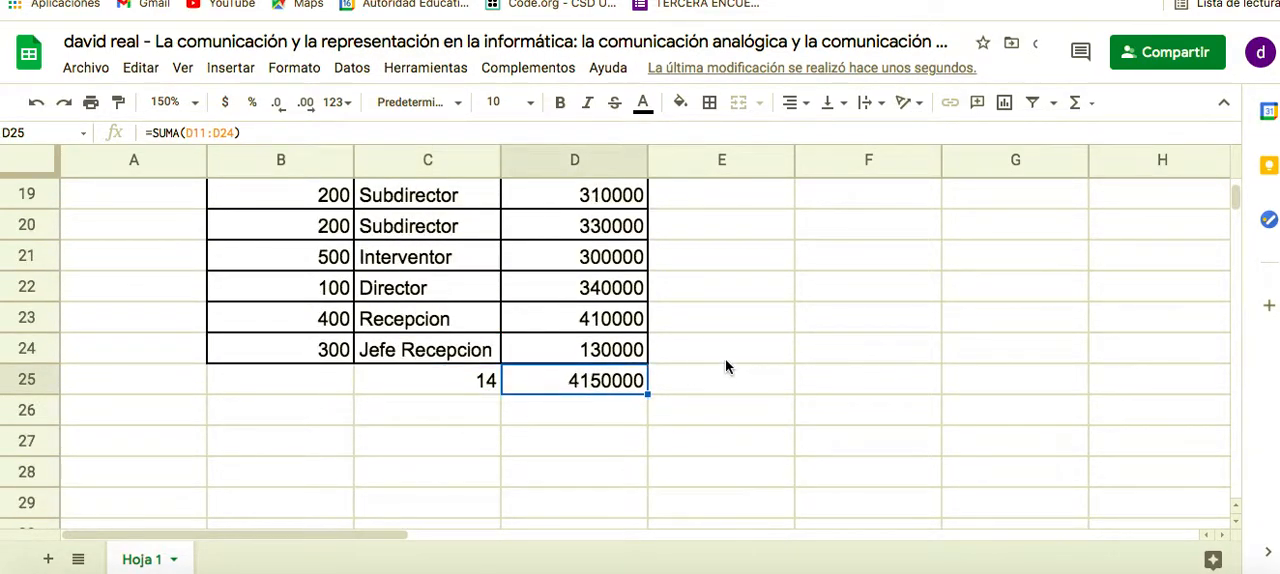
pyautogui.scroll(4, 740, 376)
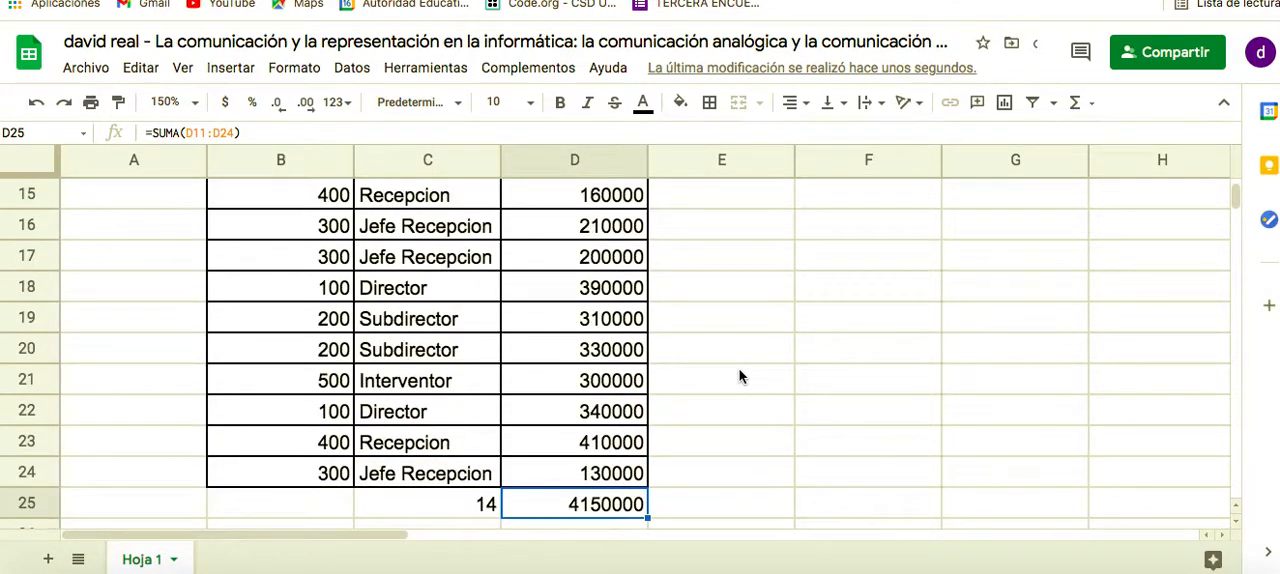
pyautogui.doubleClick(604, 505)
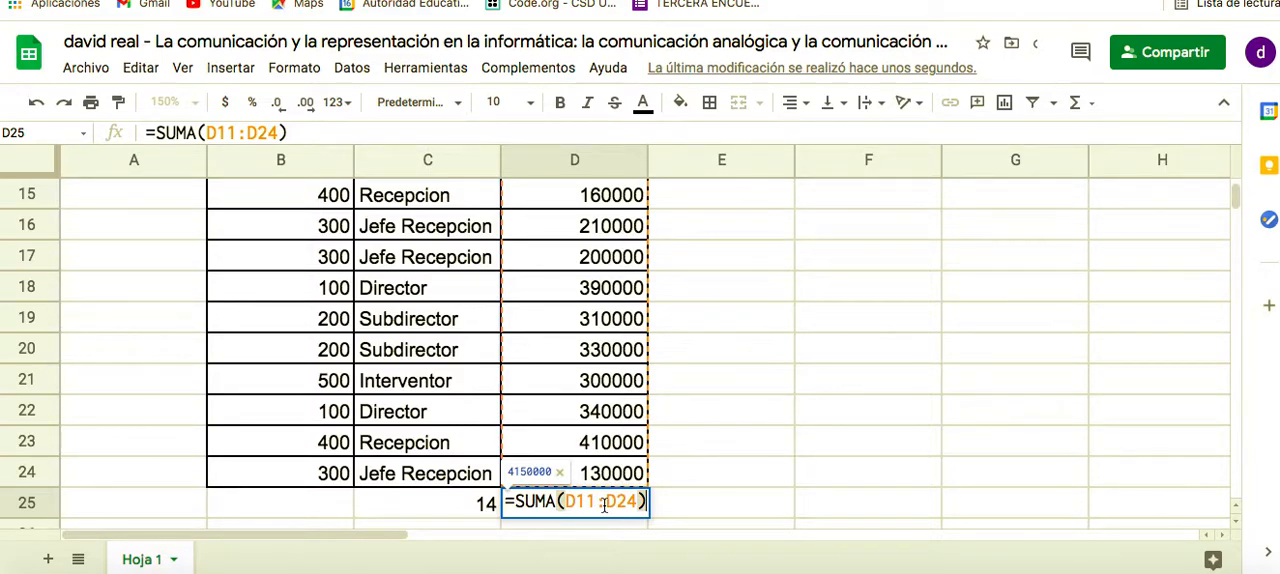
pyautogui.click(804, 455)
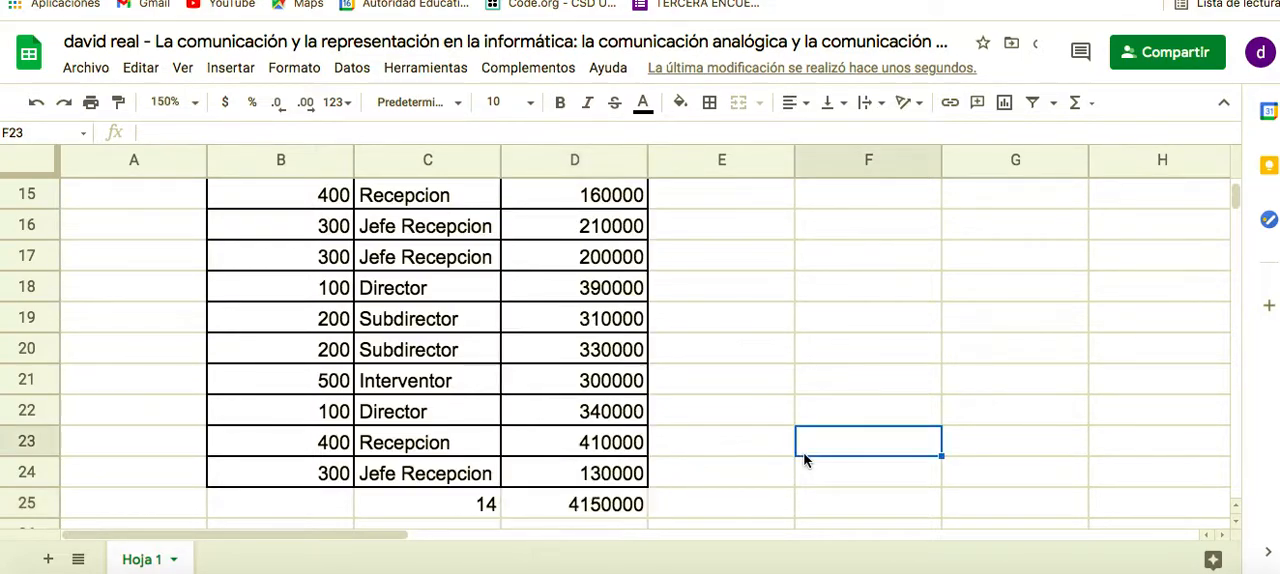
# Select the Categoria entries C11:C24 in the data list
pyautogui.scroll(3, 665, 457)
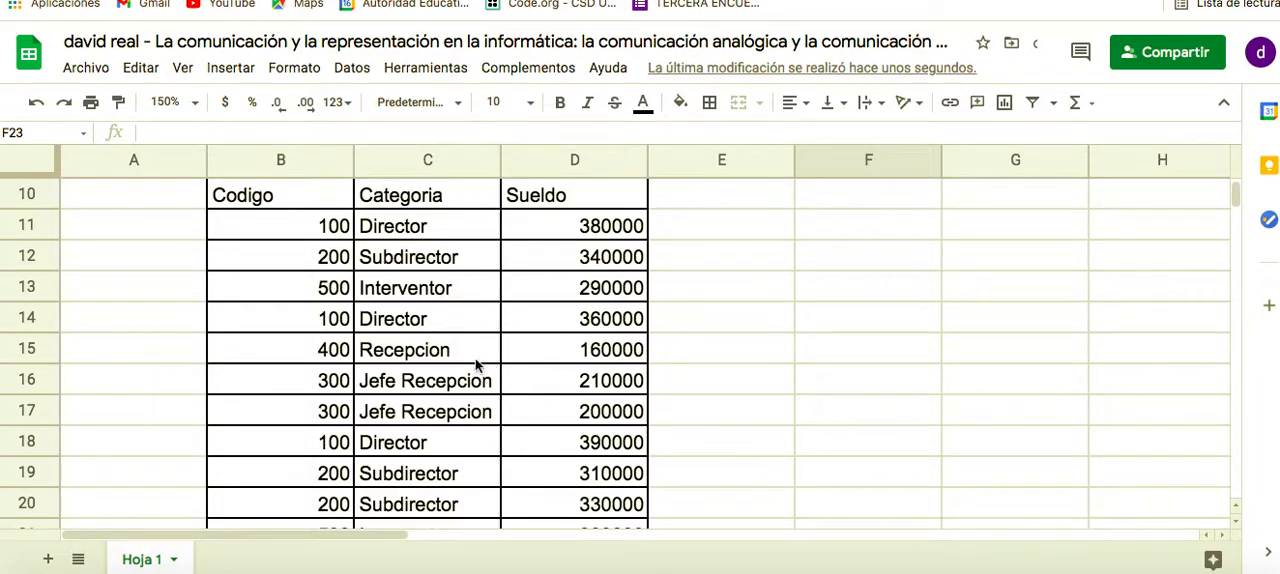
pyautogui.click(458, 342)
pyautogui.click(428, 230)
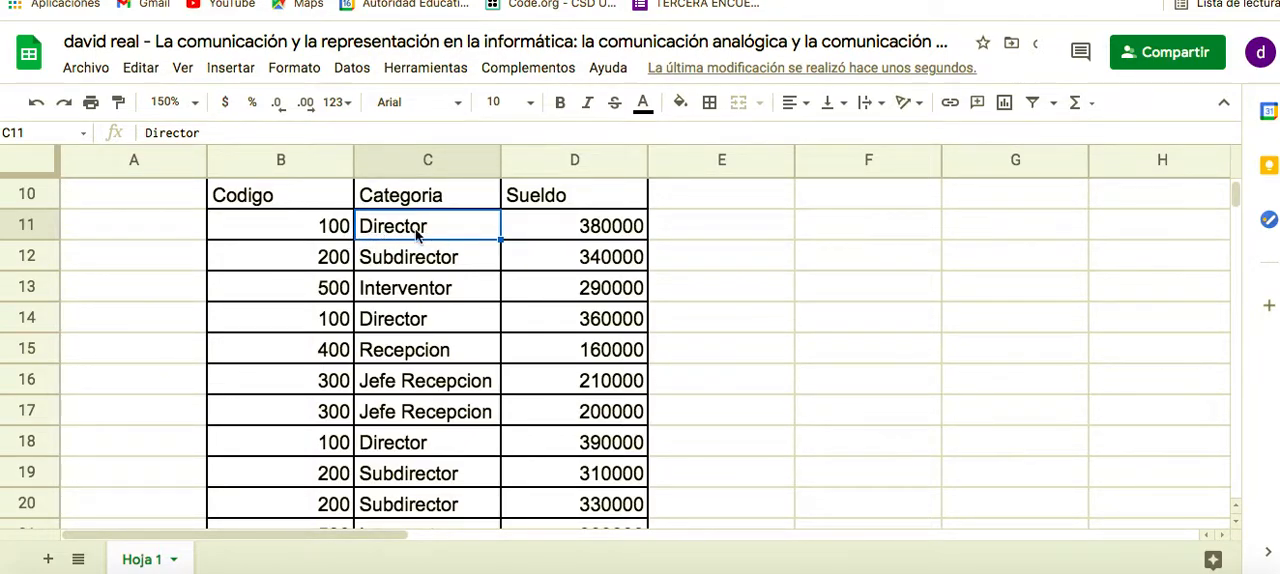
pyautogui.hotkey('shift', 'Down')
pyautogui.hotkey('shift', 'Down')
pyautogui.hotkey('shift', 'Down')
pyautogui.hotkey('shift', 'Down')
pyautogui.hotkey('shift', 'Down')
pyautogui.hotkey('shift', 'Down')
pyautogui.hotkey('shift', 'Down')
pyautogui.hotkey('shift', 'Down')
pyautogui.hotkey('shift', 'Down')
pyautogui.hotkey('shift', 'Down')
pyautogui.hotkey('shift', 'Down')
pyautogui.hotkey('shift', 'Down')
pyautogui.hotkey('shift', 'Down')
pyautogui.hotkey('shift', 'Down')
pyautogui.hotkey('shift', 'Up')
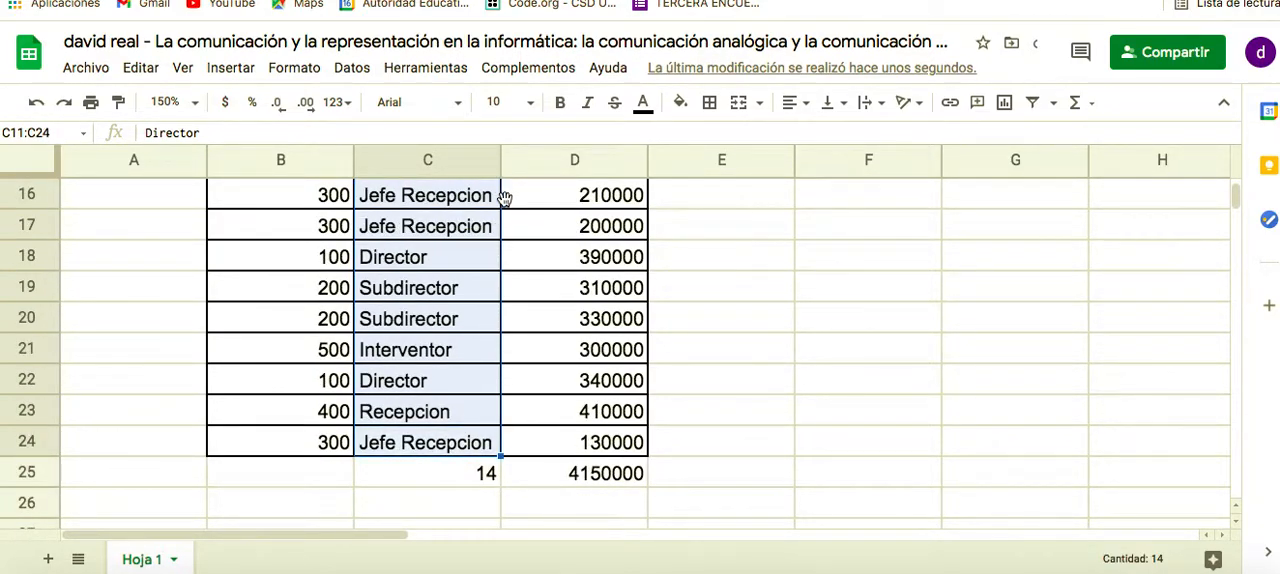
pyautogui.click(74, 80)
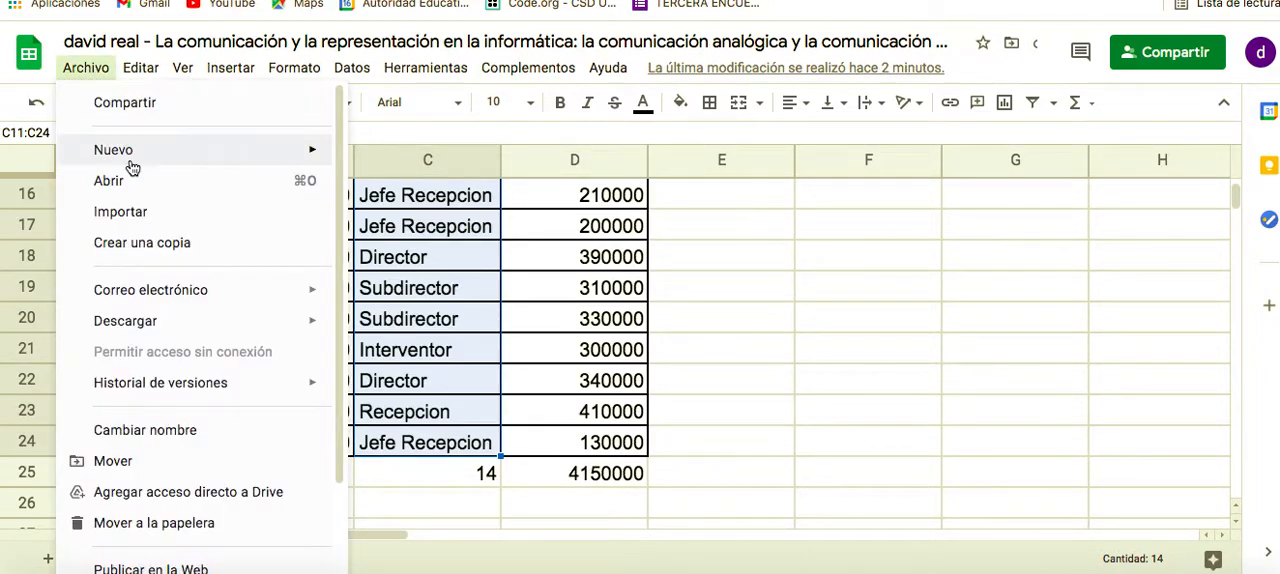
pyautogui.scroll(-3, 127, 164)
pyautogui.moveTo(130, 167)
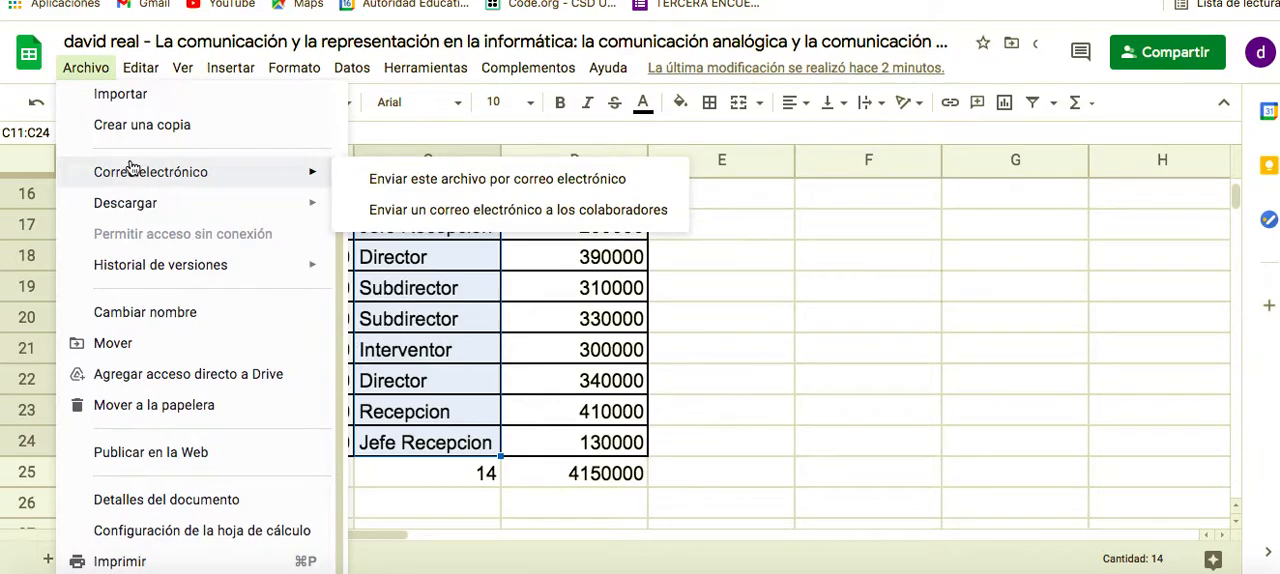
pyautogui.click(141, 69)
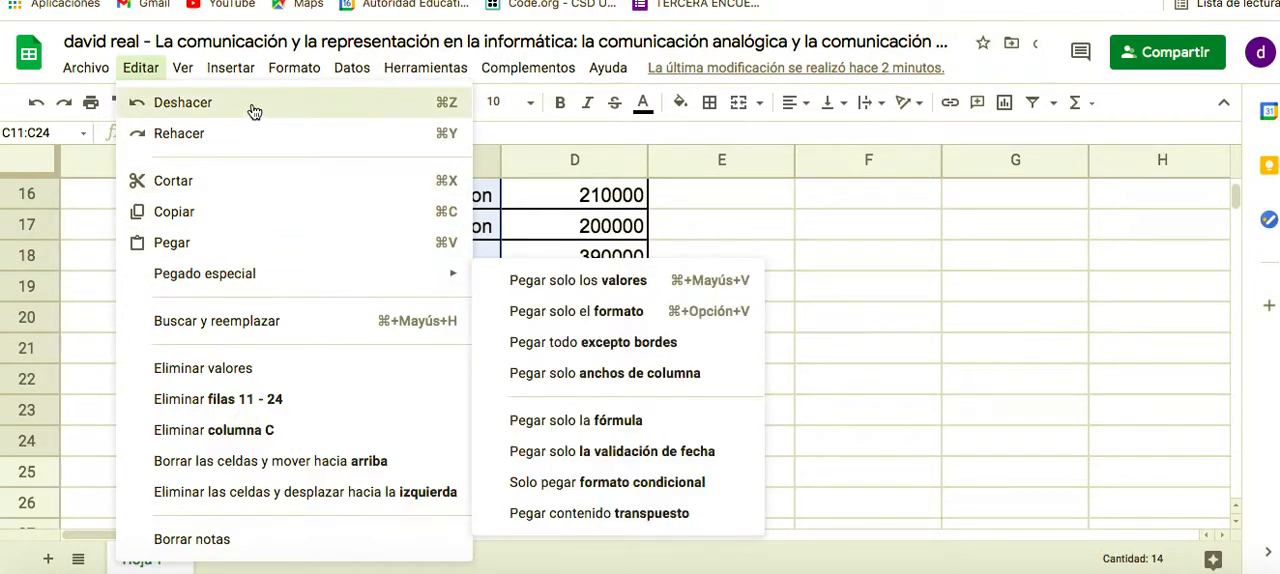
pyautogui.click(184, 78)
pyautogui.click(184, 78)
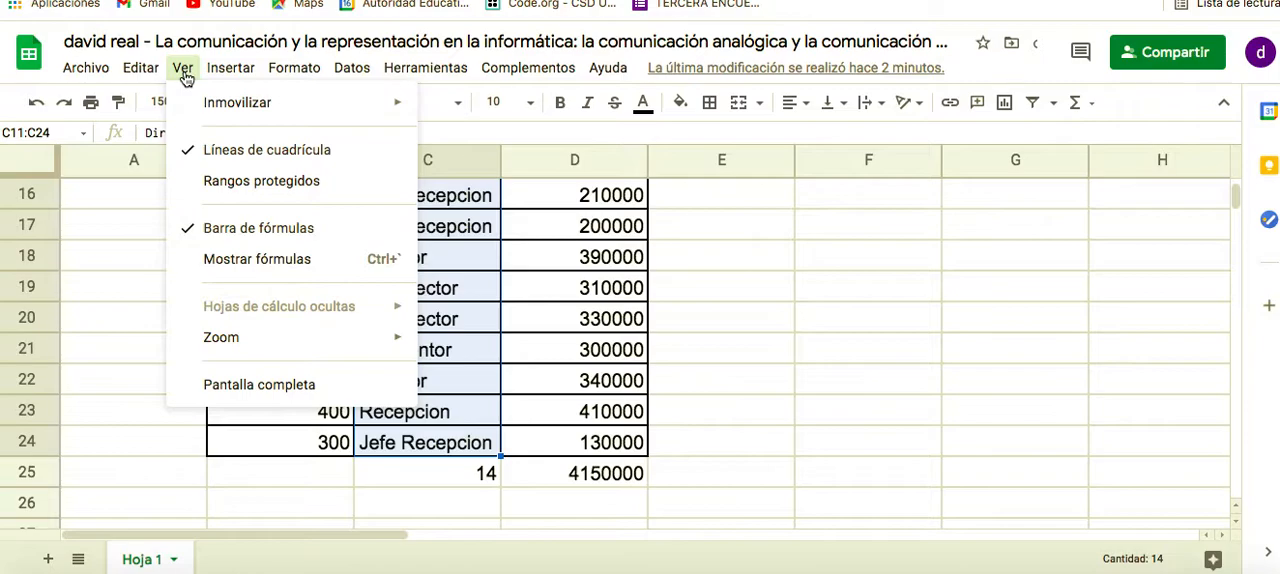
pyautogui.moveTo(240, 78)
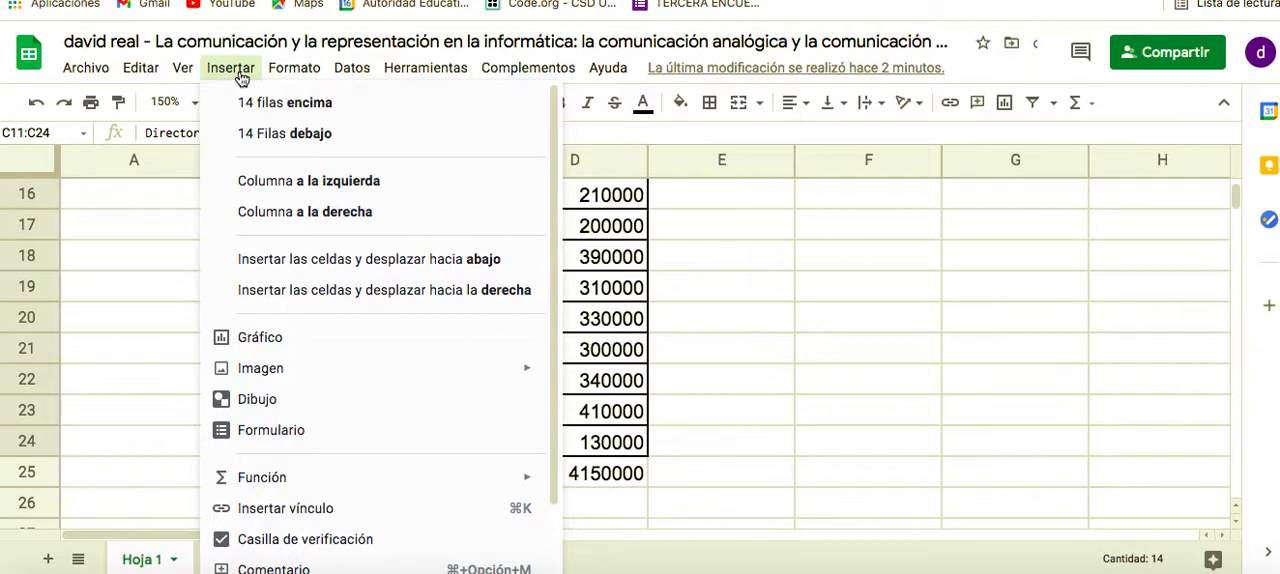
pyautogui.moveTo(380, 362)
pyautogui.scroll(-3, 380, 362)
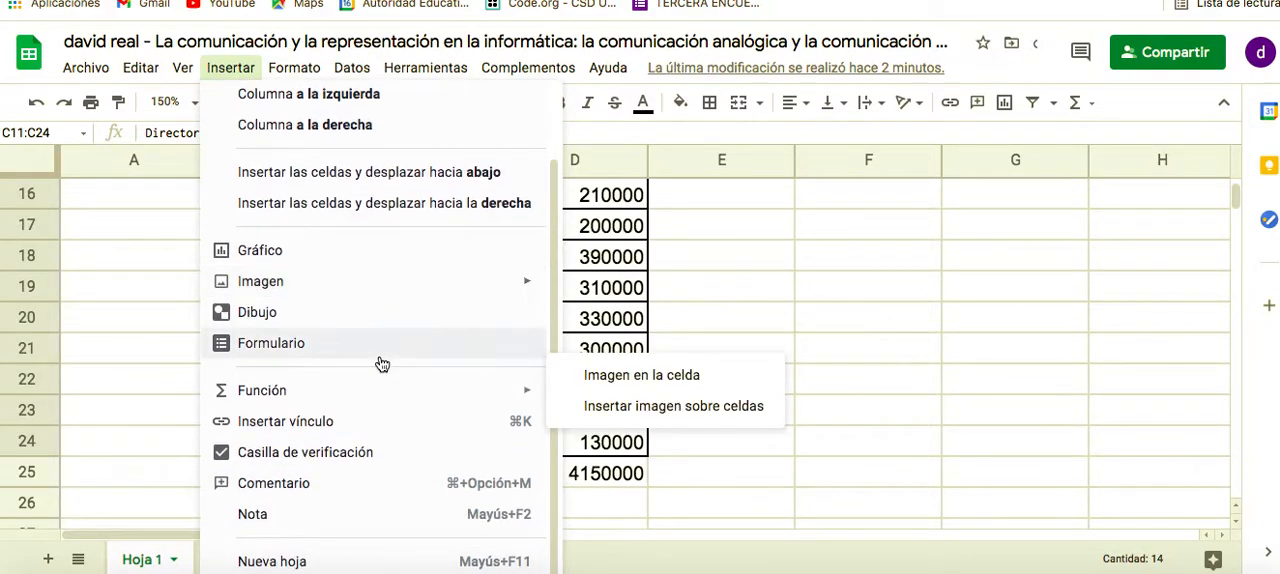
pyautogui.scroll(2, 380, 363)
pyautogui.moveTo(298, 73)
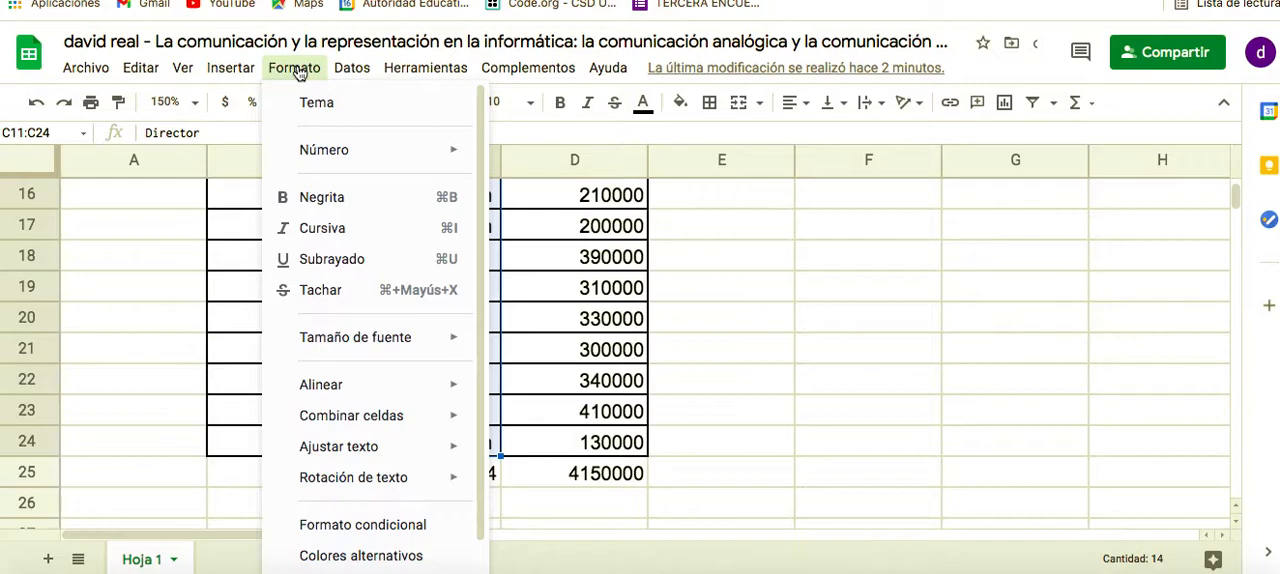
# Sort the selected range C11:C24 by column C from A to Z and check the order of the Categoria entries
pyautogui.moveTo(355, 78)
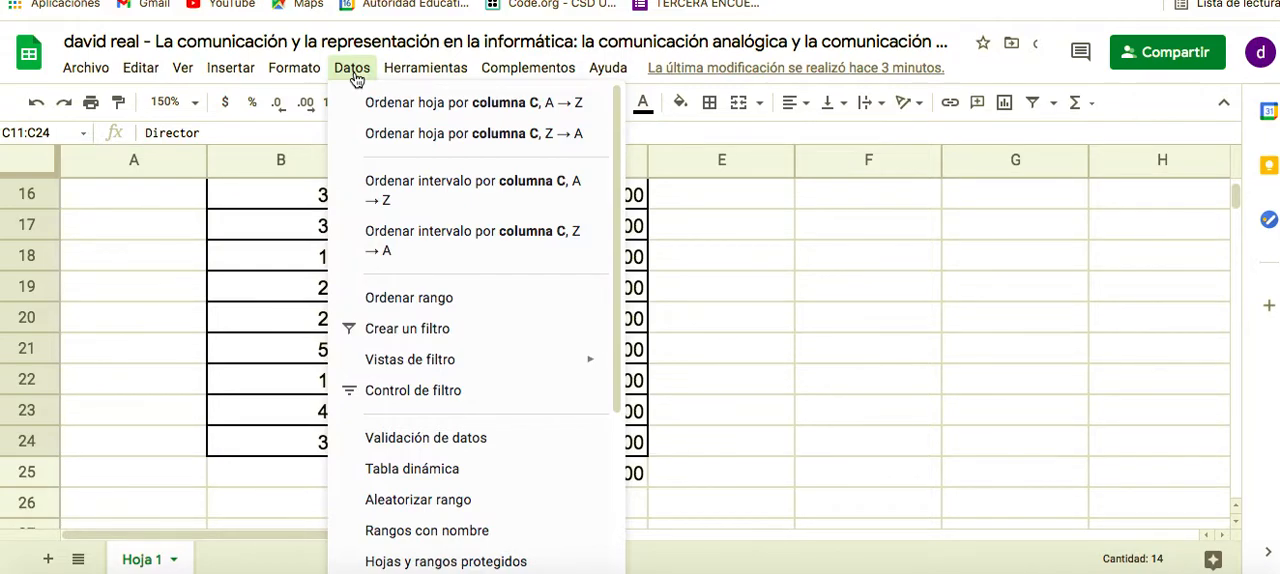
pyautogui.click(424, 181)
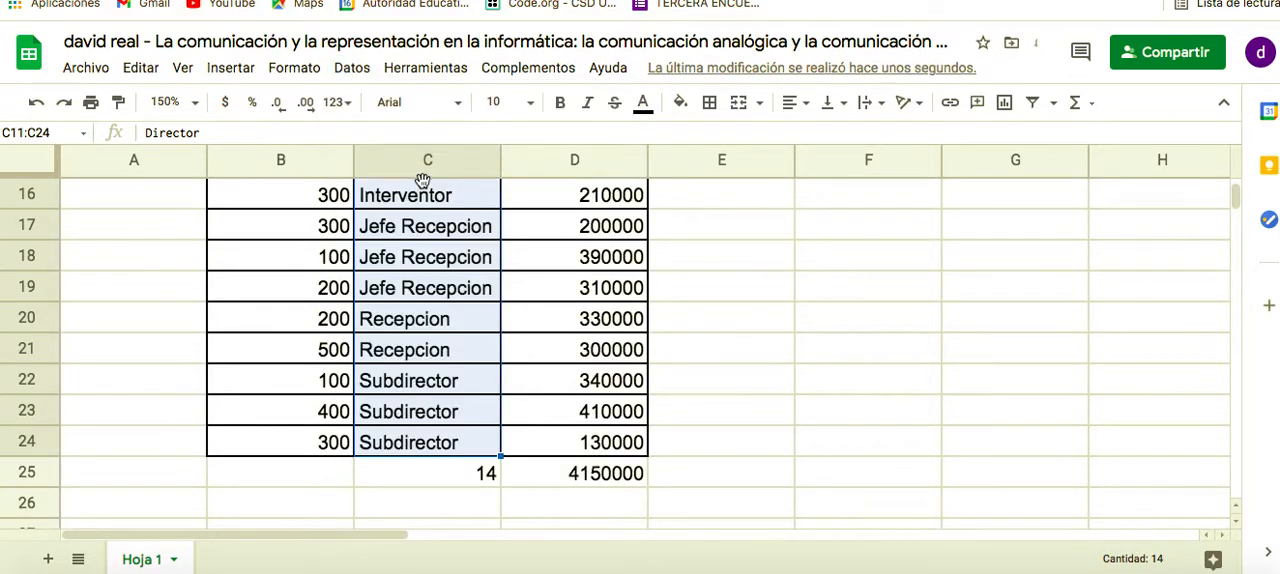
pyautogui.scroll(3, 424, 234)
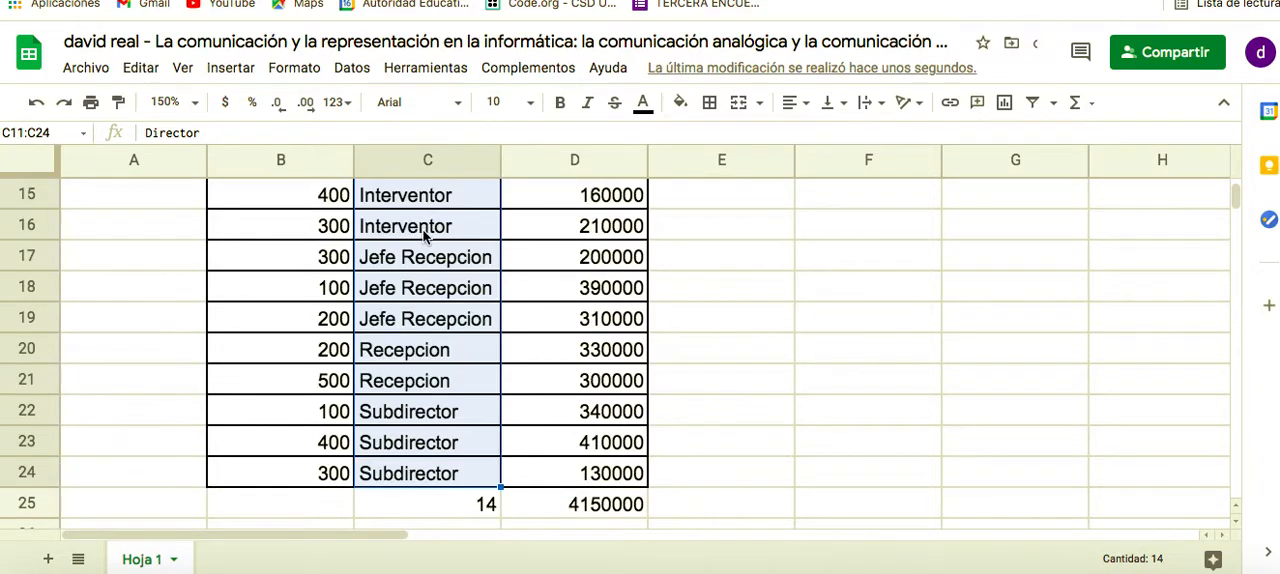
pyautogui.scroll(-1, 424, 234)
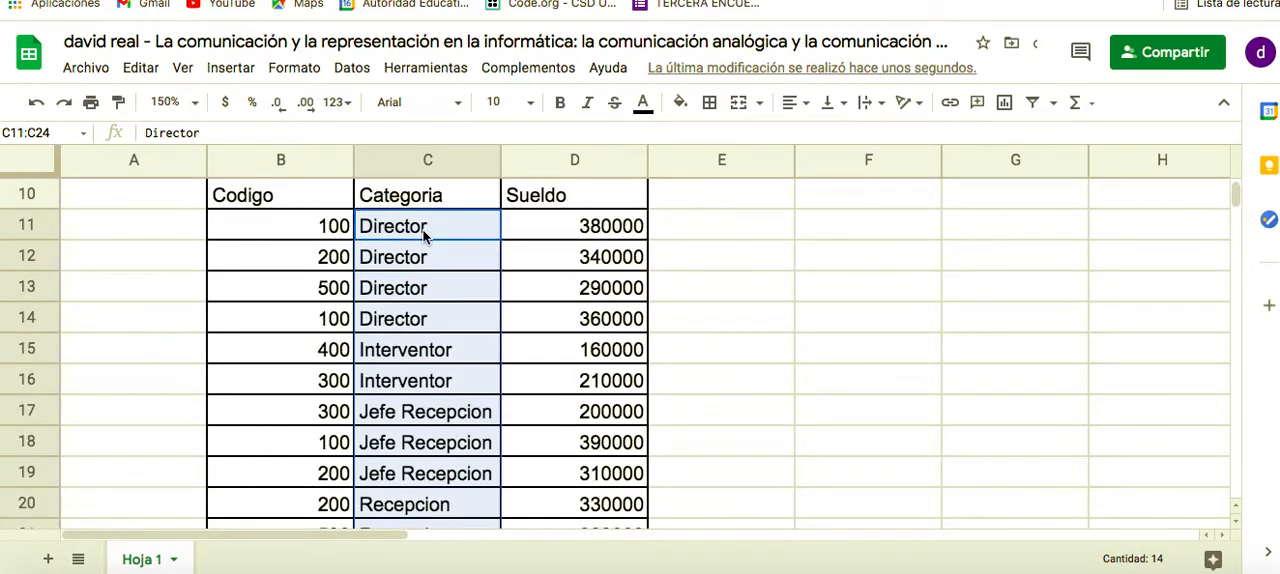